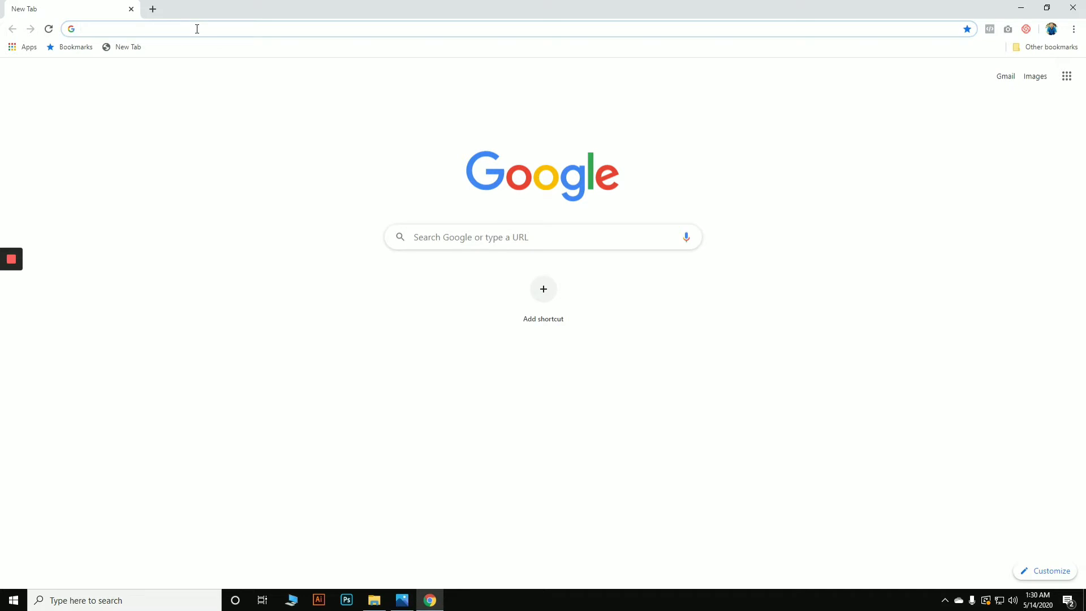
Search Google for 'logo mockup freepick' and open the Freepik Logo Mockup results
{"action": "type", "text": "logo"}
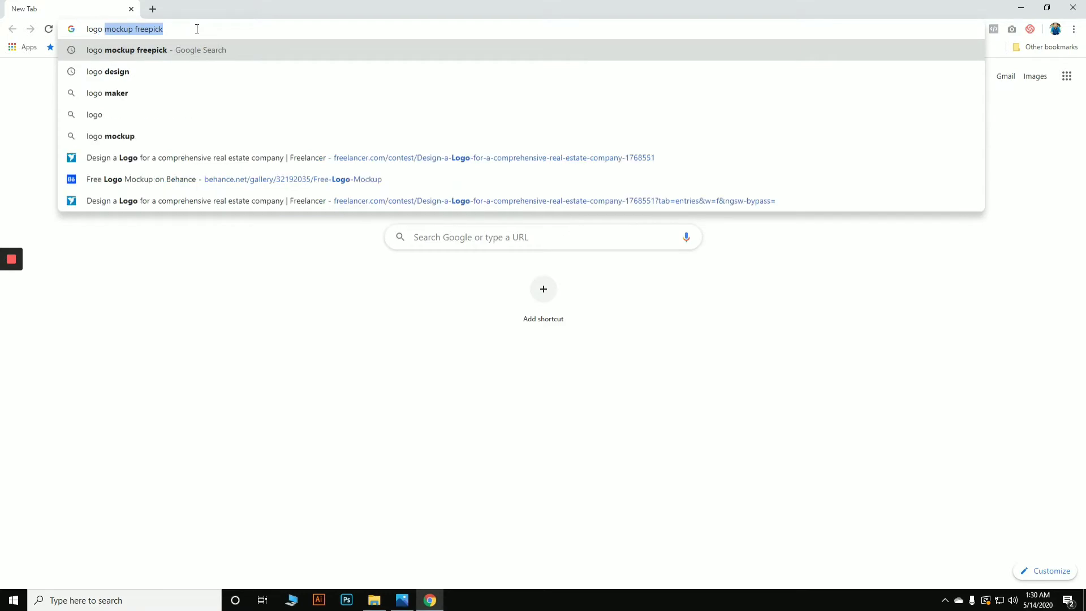
{"action": "key", "text": "Return"}
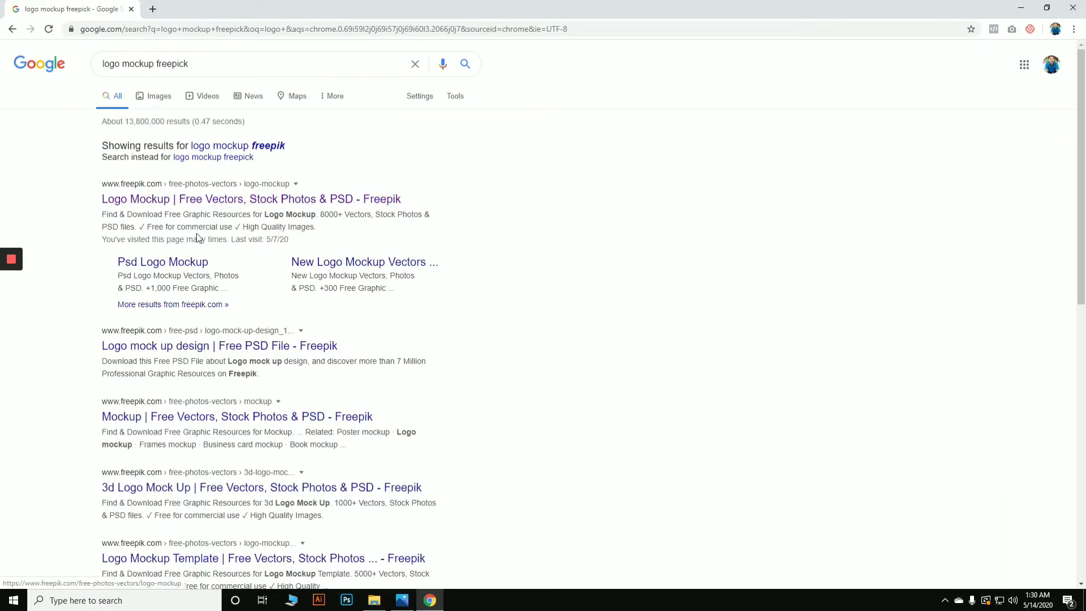
{"action": "left_click", "coordinate": [147, 202]}
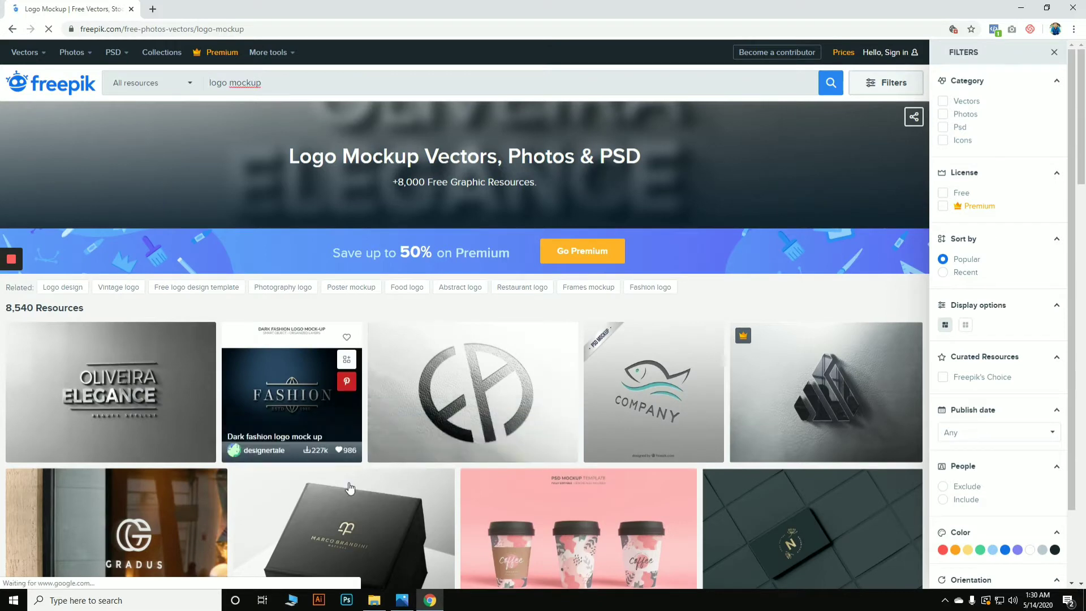
Scroll down the Freepik results grid to the curled-paper Realistic logotype presentation mockup
{"action": "scroll", "coordinate": [341, 462], "scroll_direction": "down", "scroll_amount": 4}
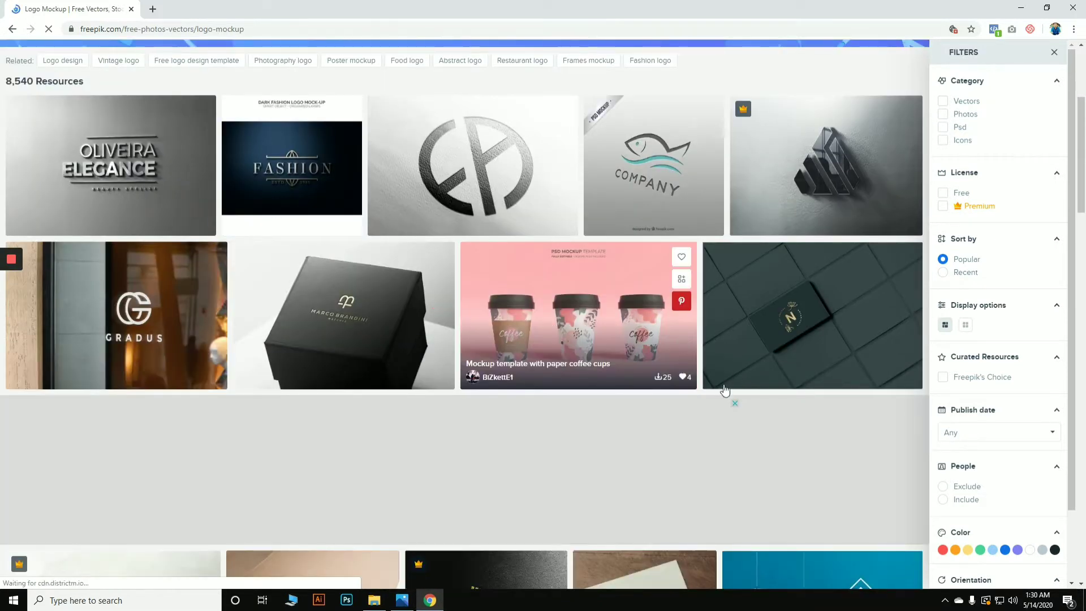
{"action": "scroll", "coordinate": [584, 438], "scroll_direction": "down", "scroll_amount": 4}
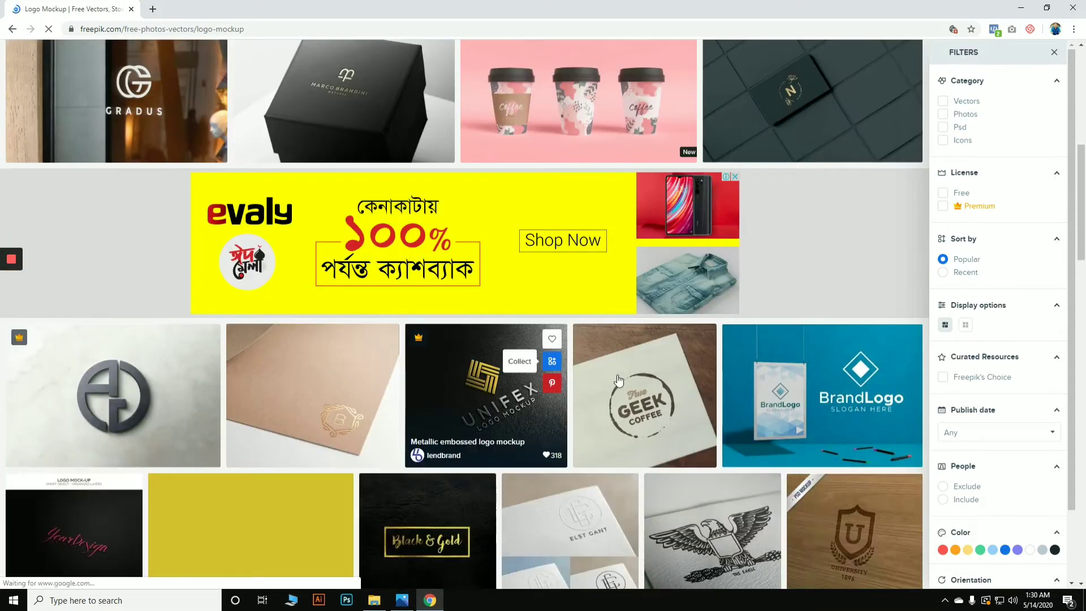
{"action": "scroll", "coordinate": [586, 275], "scroll_direction": "down", "scroll_amount": 3}
{"action": "scroll", "coordinate": [460, 339], "scroll_direction": "down", "scroll_amount": 3}
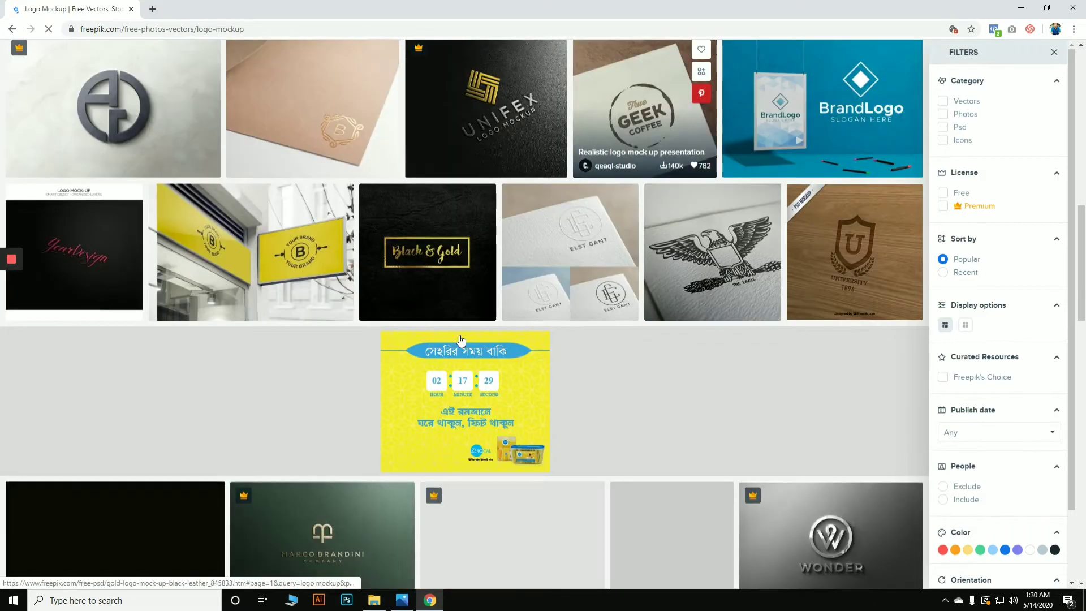
{"action": "scroll", "coordinate": [427, 344], "scroll_direction": "down", "scroll_amount": 1}
{"action": "scroll", "coordinate": [426, 353], "scroll_direction": "down", "scroll_amount": 5}
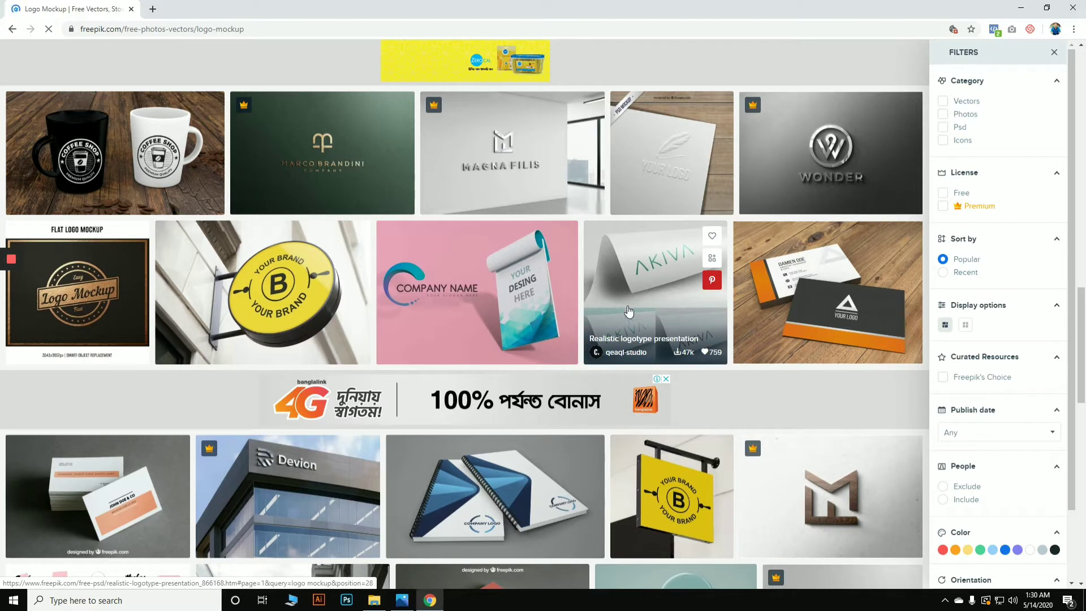
Download the Realistic logotype presentation mockup as a free zip, then show the desktop
{"action": "left_click", "coordinate": [655, 287]}
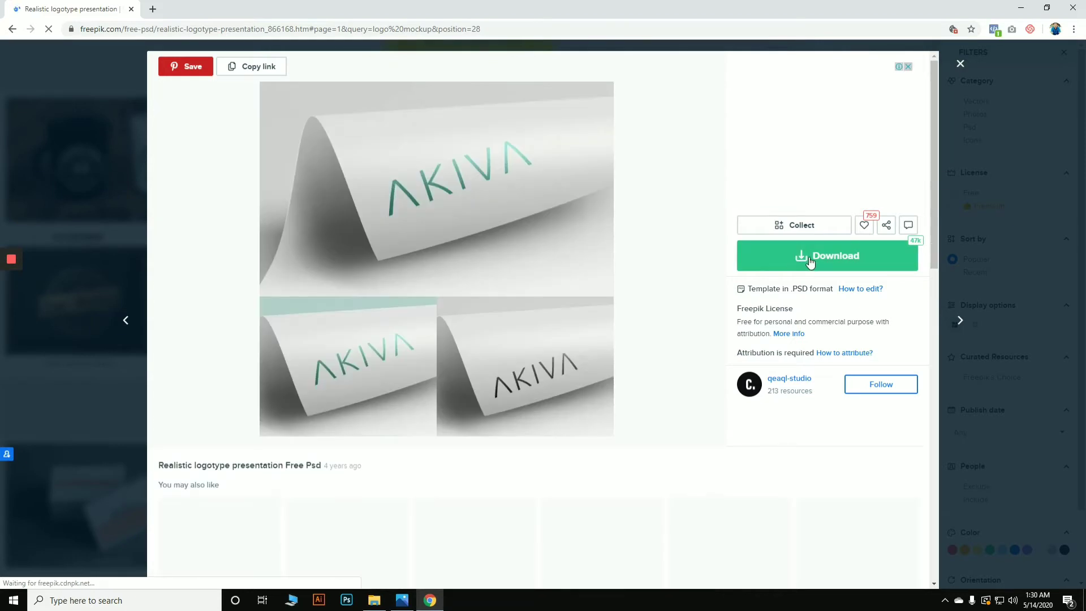
{"action": "left_click", "coordinate": [808, 257]}
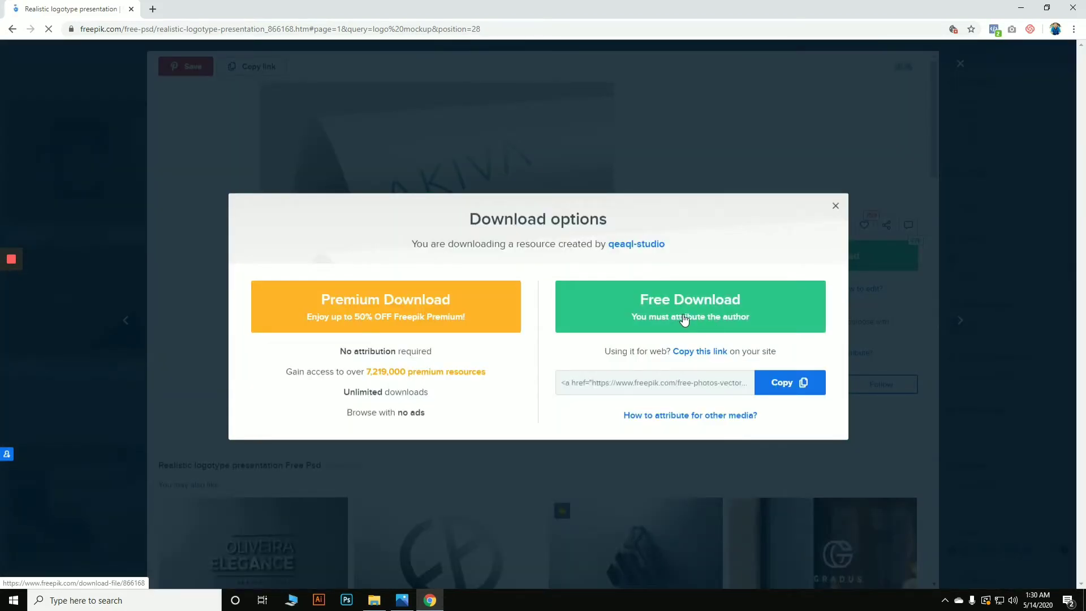
{"action": "left_click", "coordinate": [684, 319]}
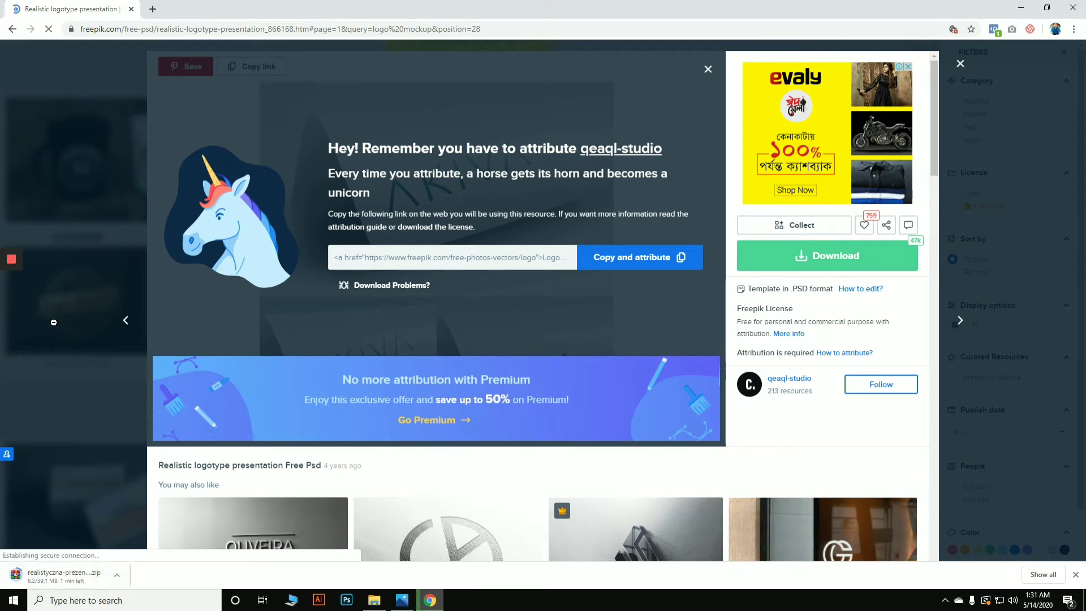
{"action": "key", "text": "super+d"}
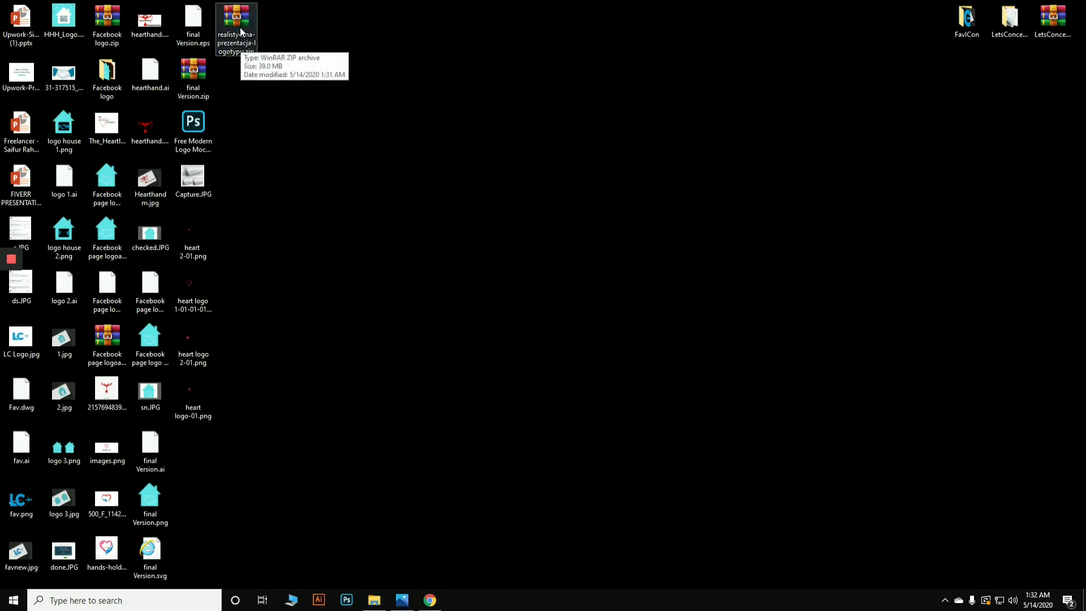
Open the downloaded mockup zip in WinRAR and preview O6AA8A0.jpg
{"action": "double_click", "coordinate": [240, 21]}
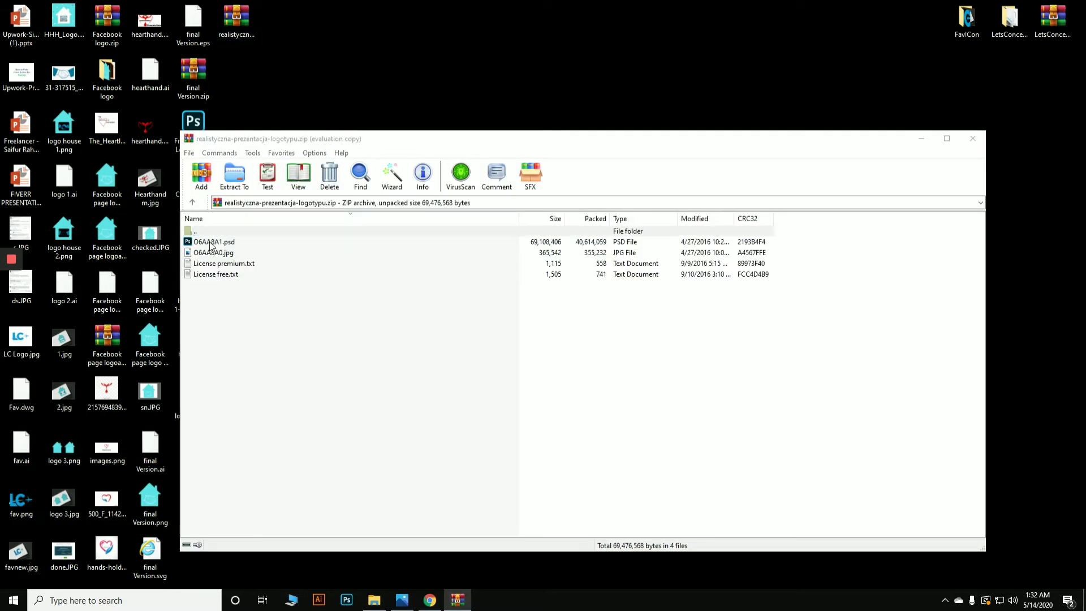
{"action": "left_click", "coordinate": [669, 301]}
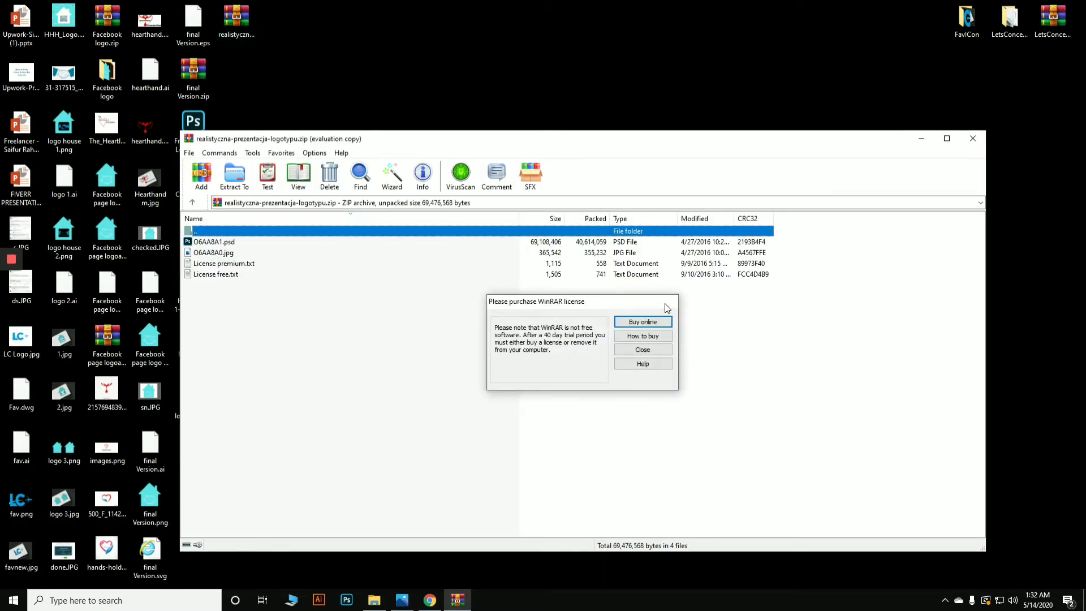
{"action": "left_click", "coordinate": [210, 253]}
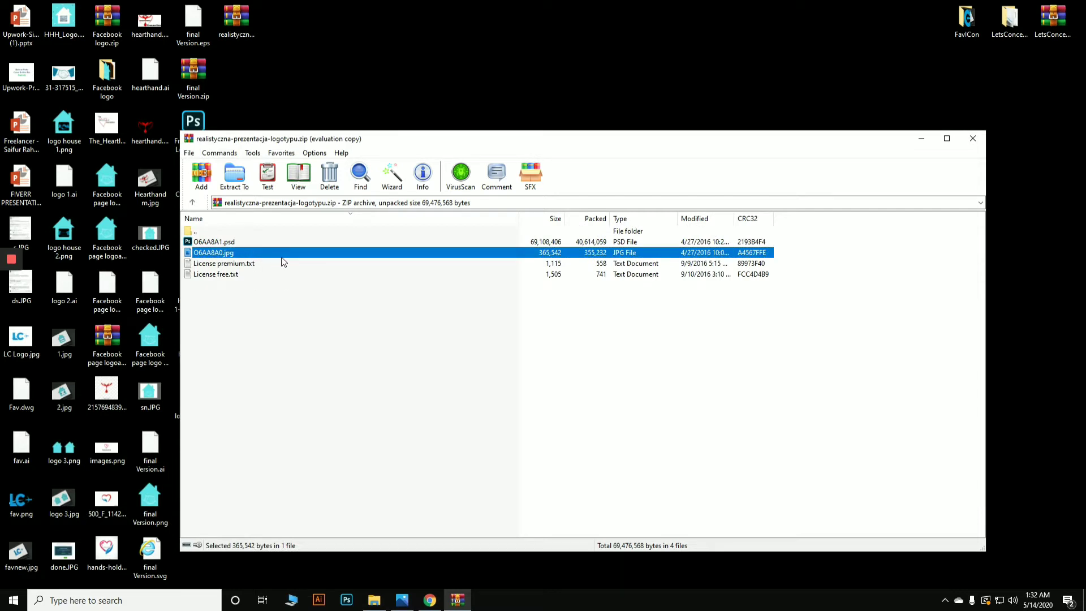
{"action": "double_click", "coordinate": [212, 253]}
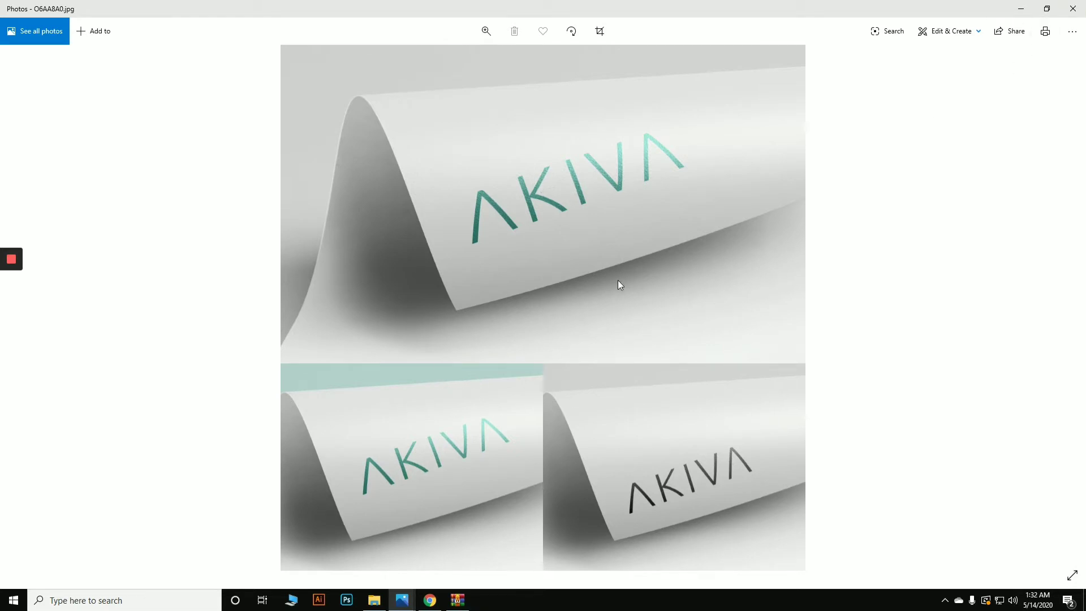
Close the preview and extract O6AA8A1.psd from the archive onto the desktop
{"action": "left_click", "coordinate": [1073, 9]}
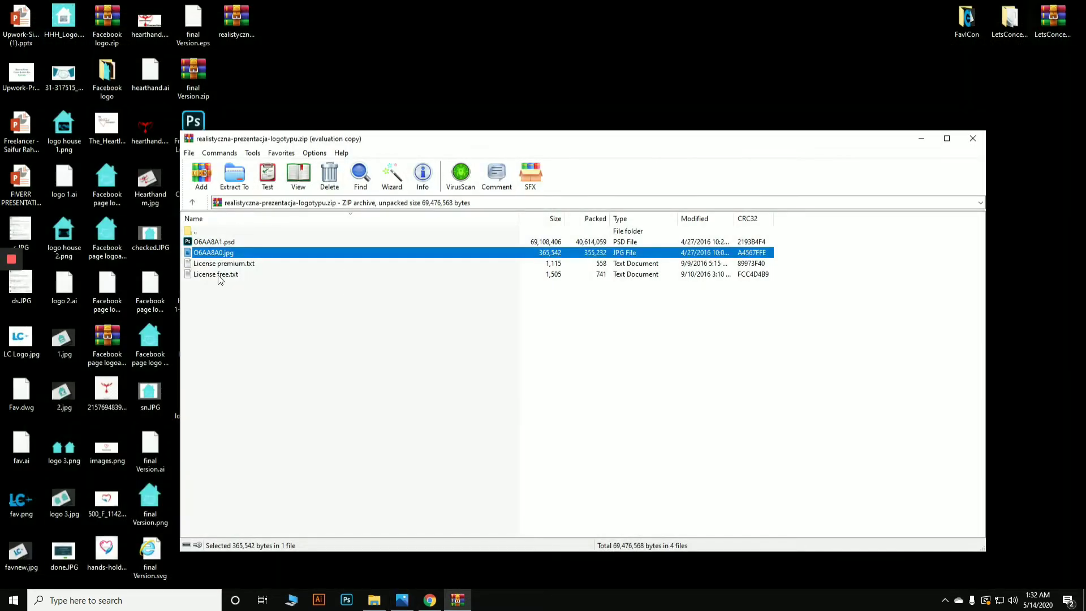
{"action": "left_click", "coordinate": [203, 242]}
{"action": "left_click_drag", "start_coordinate": [360, 70], "coordinate": [362, 85]}
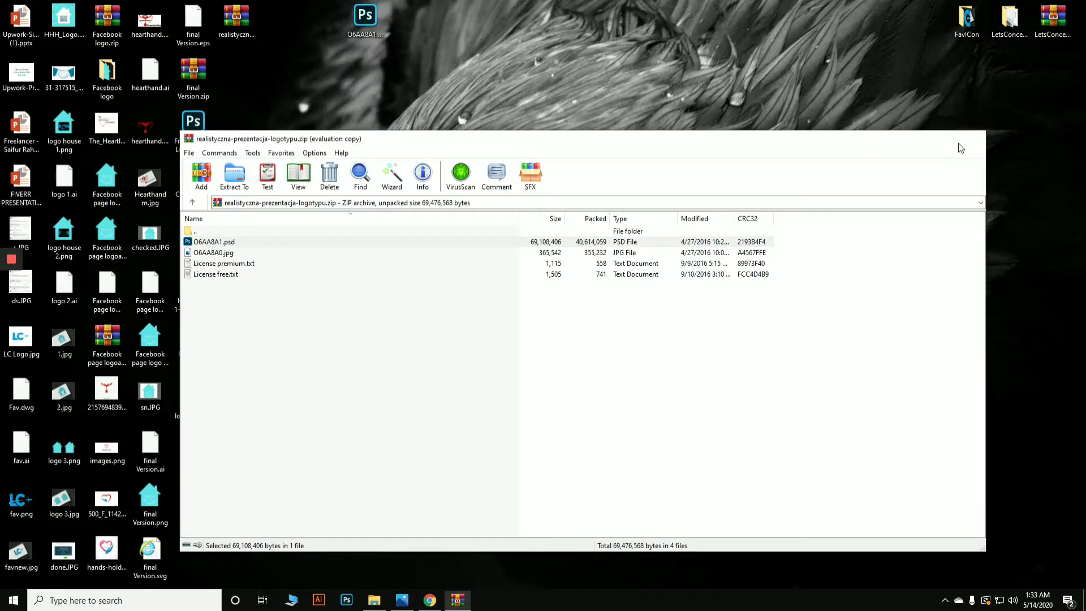
Close WinRAR and open the extracted O6AA8A1.psd from the desktop in Photoshop
{"action": "left_click", "coordinate": [973, 138]}
{"action": "left_click_drag", "start_coordinate": [366, 20], "coordinate": [243, 85]}
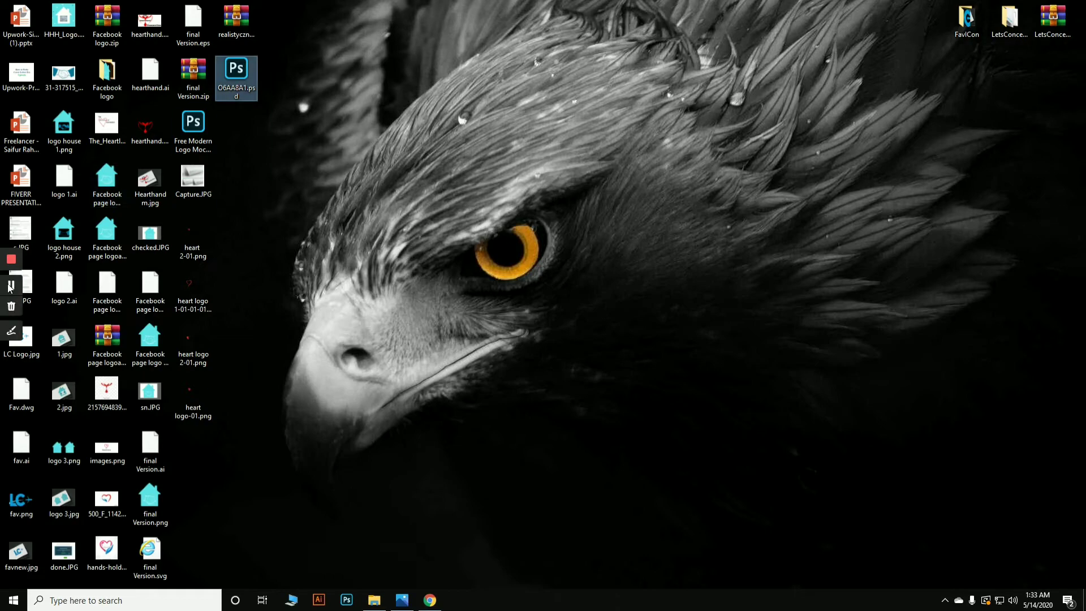
{"action": "left_click", "coordinate": [10, 285]}
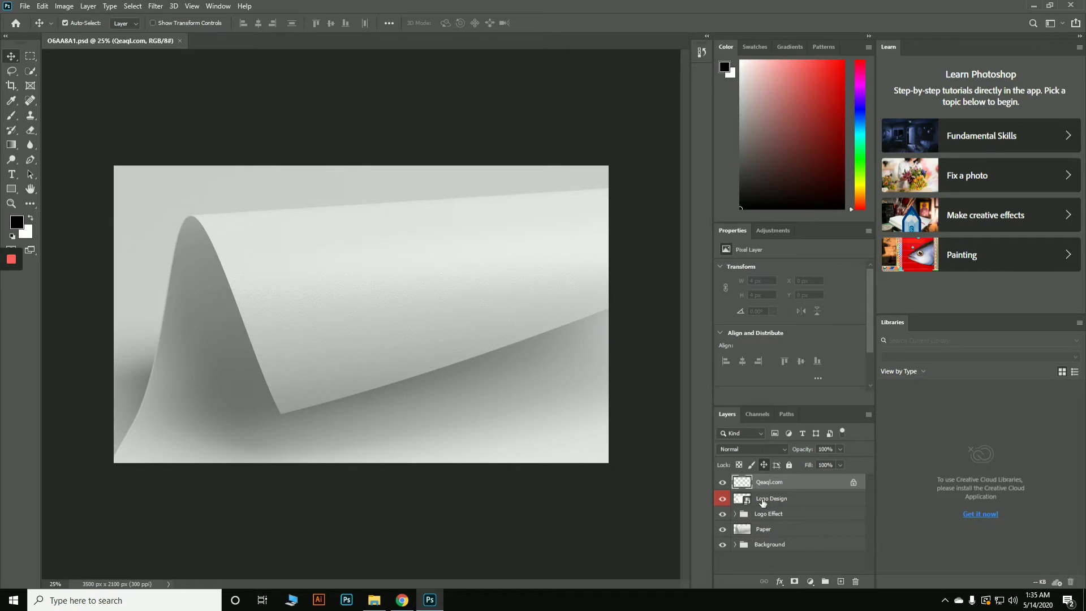
Replace the Logo Design smart object's contents with heart logo 1-01-01.png from the Desktop
{"action": "left_click", "coordinate": [763, 503]}
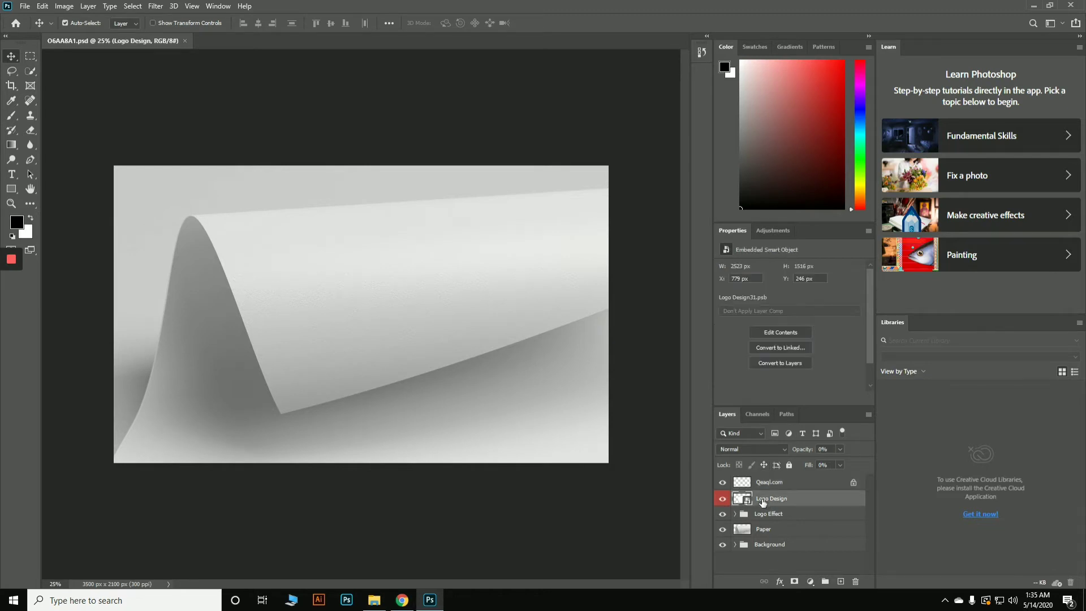
{"action": "right_click", "coordinate": [770, 501]}
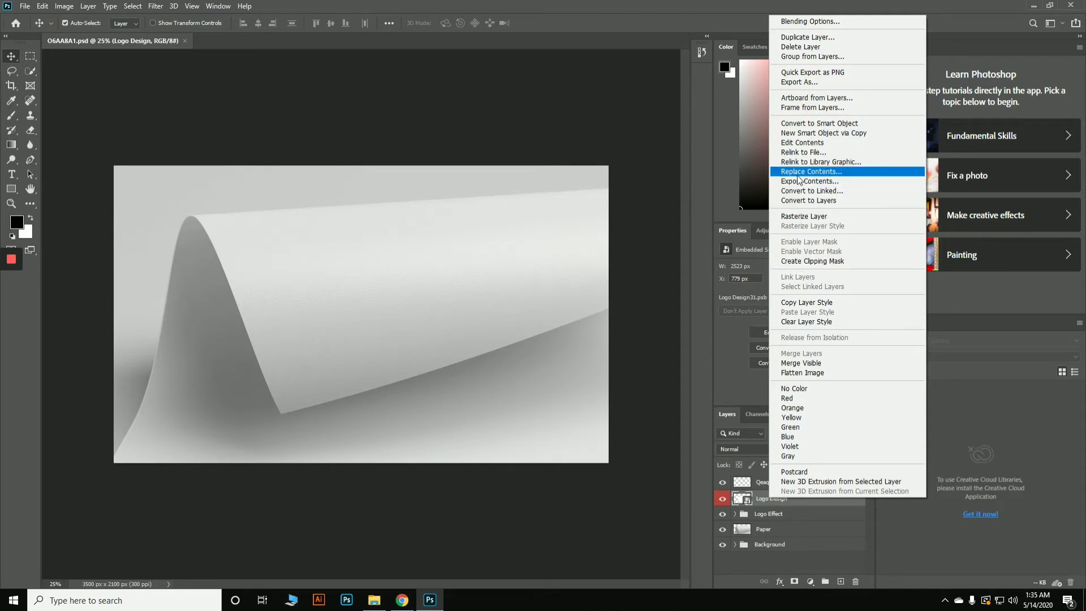
{"action": "left_click", "coordinate": [812, 172]}
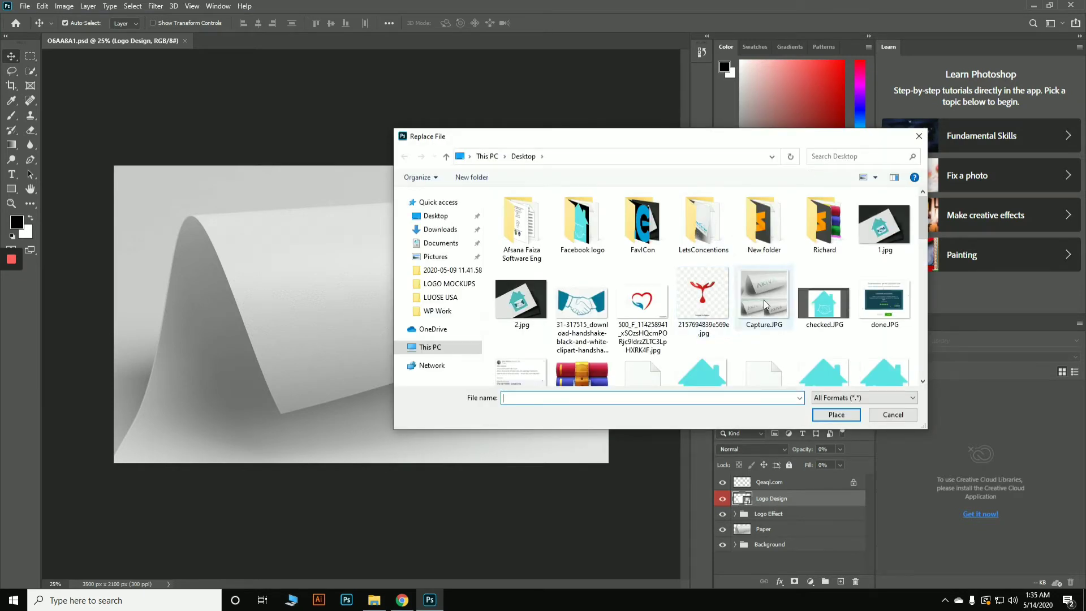
{"action": "left_click_drag", "start_coordinate": [921, 218], "coordinate": [917, 304]}
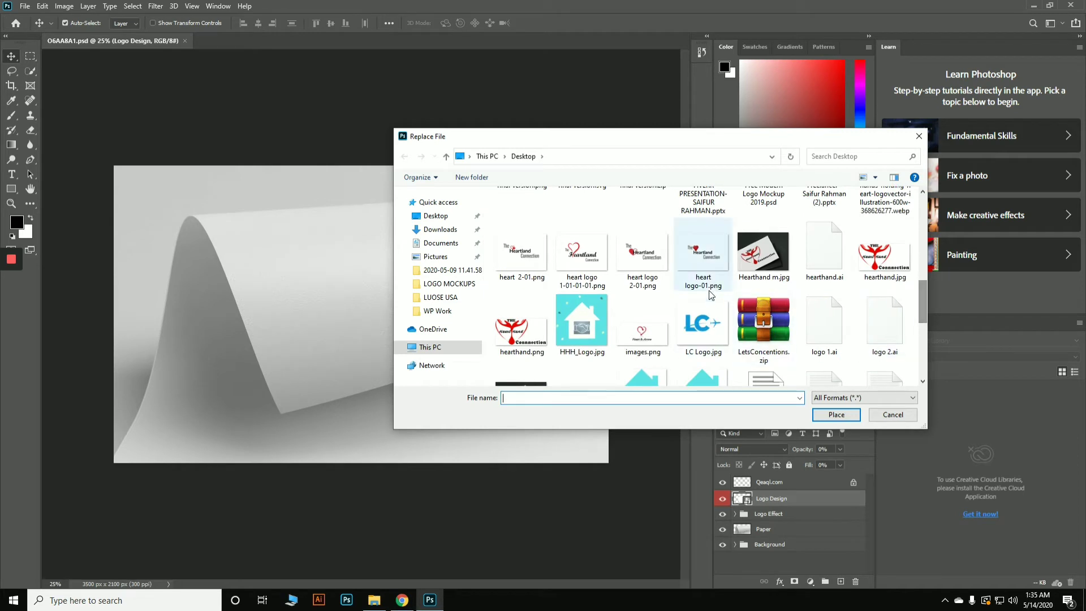
{"action": "left_click", "coordinate": [581, 261]}
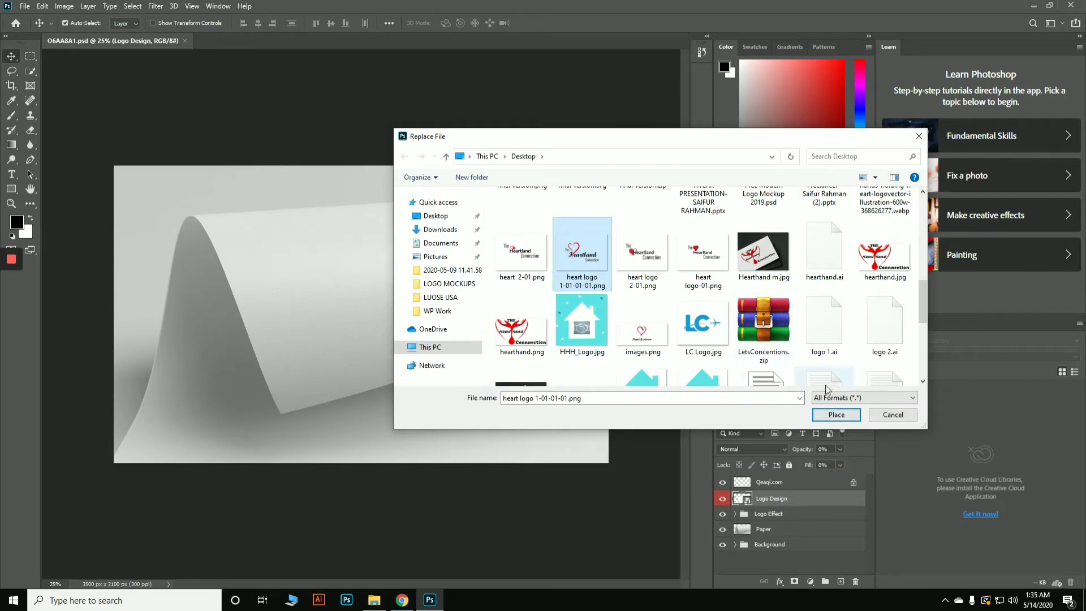
{"action": "left_click", "coordinate": [836, 415]}
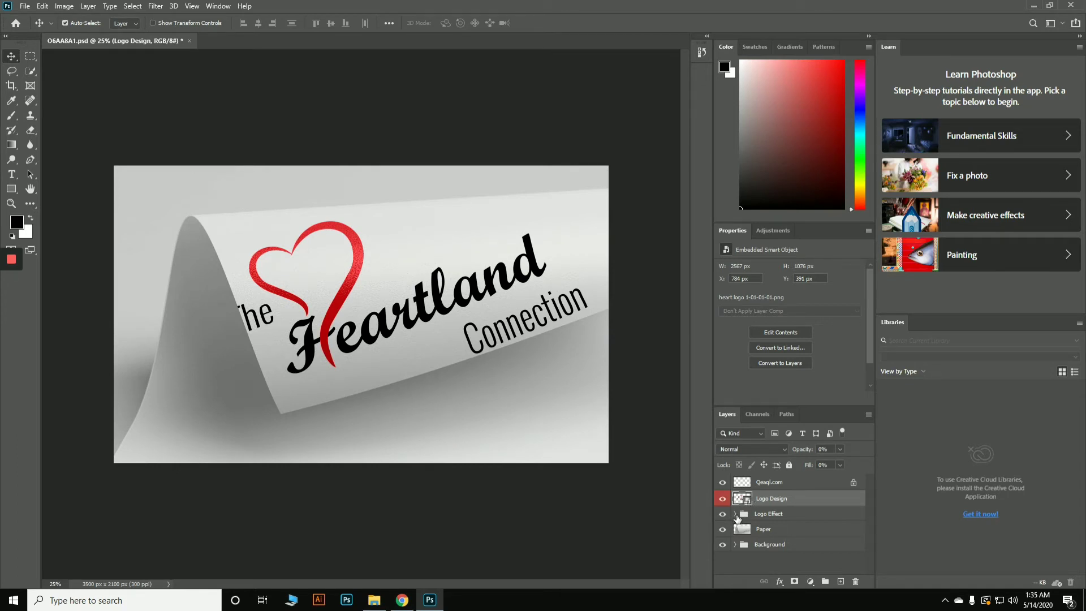
Expand the Logo Effect group and select its three Logo Design layers plus the top Logo Design layer
{"action": "left_click", "coordinate": [734, 514]}
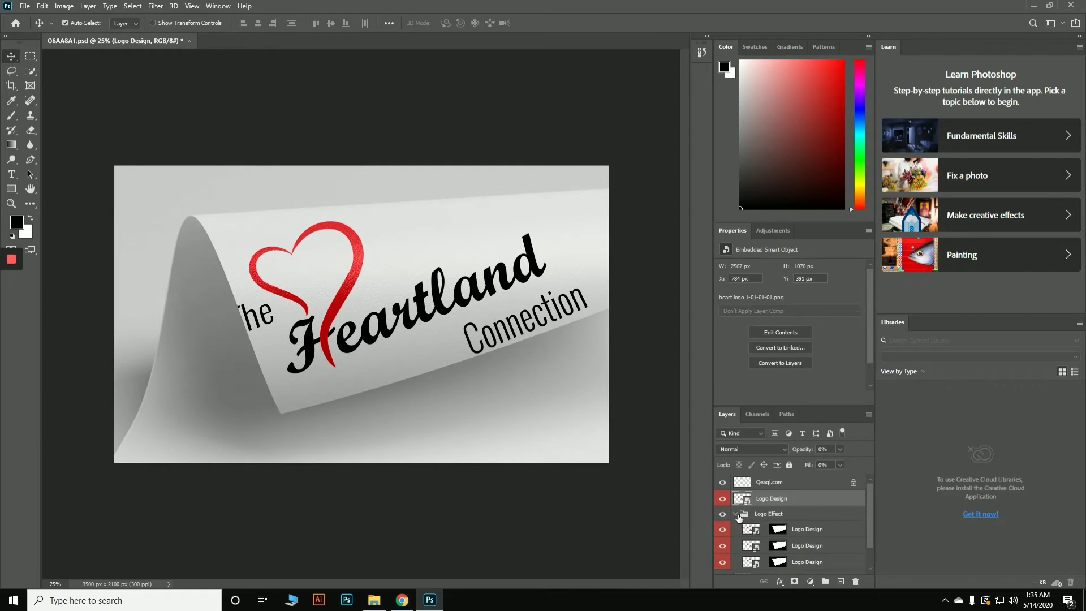
{"action": "left_click", "coordinate": [736, 514]}
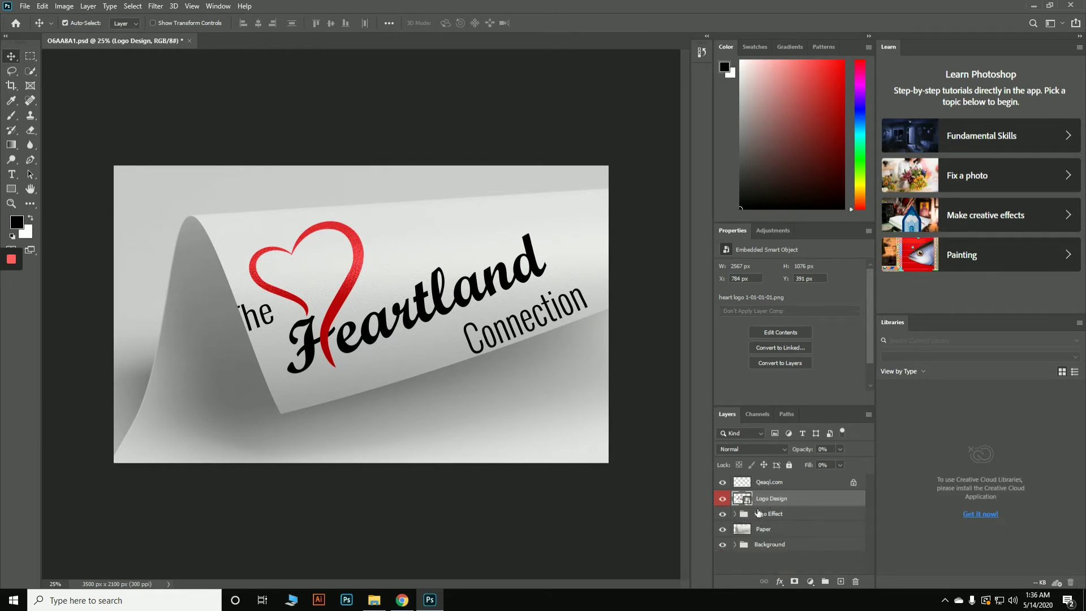
{"action": "left_click", "coordinate": [735, 514]}
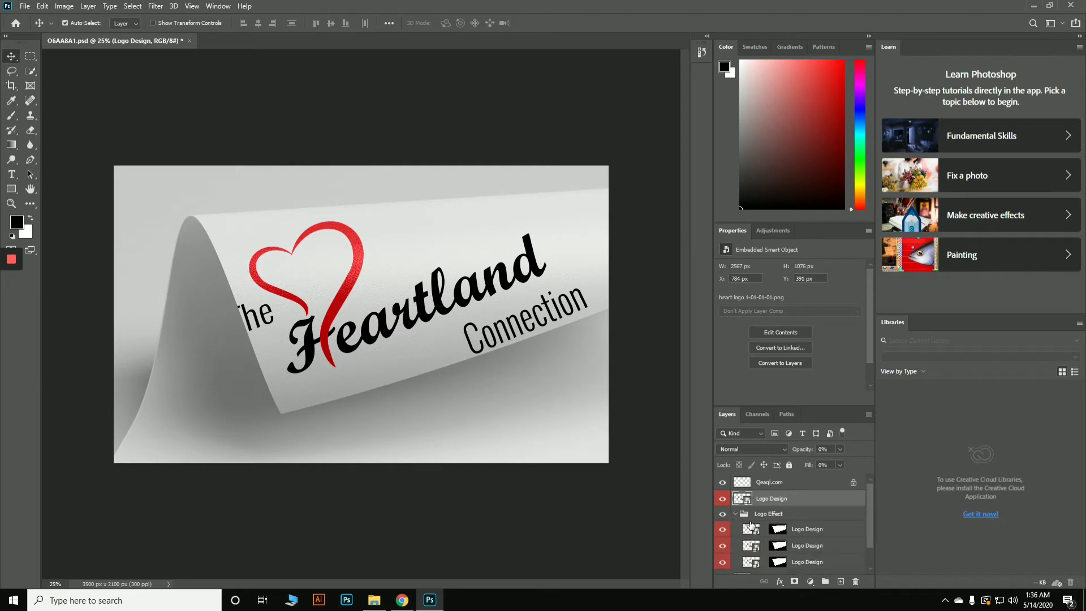
{"action": "scroll", "coordinate": [785, 534], "scroll_direction": "down", "scroll_amount": 1}
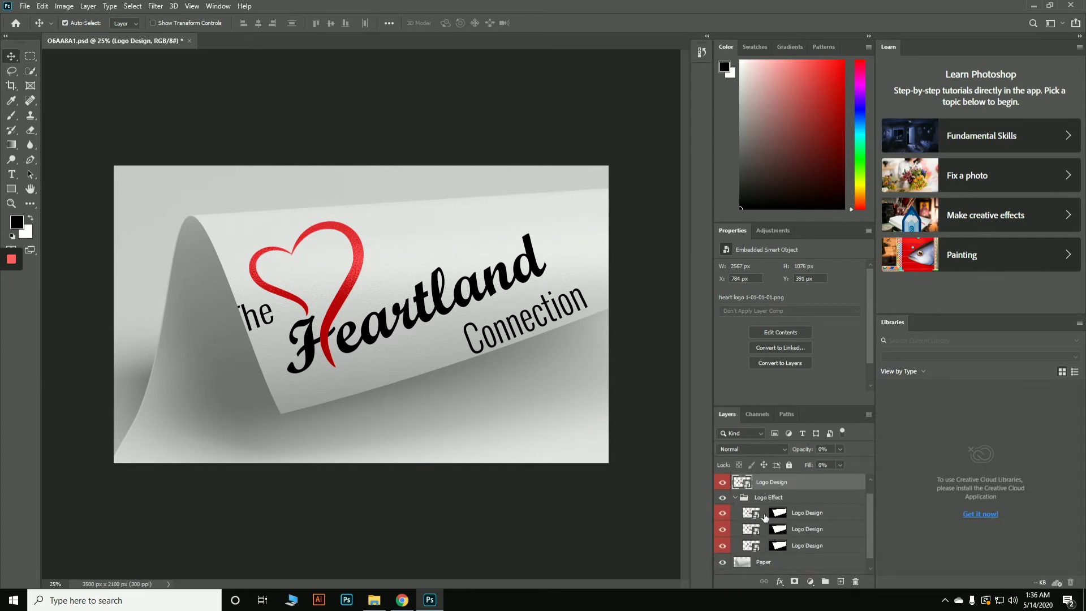
{"action": "left_click", "coordinate": [813, 515]}
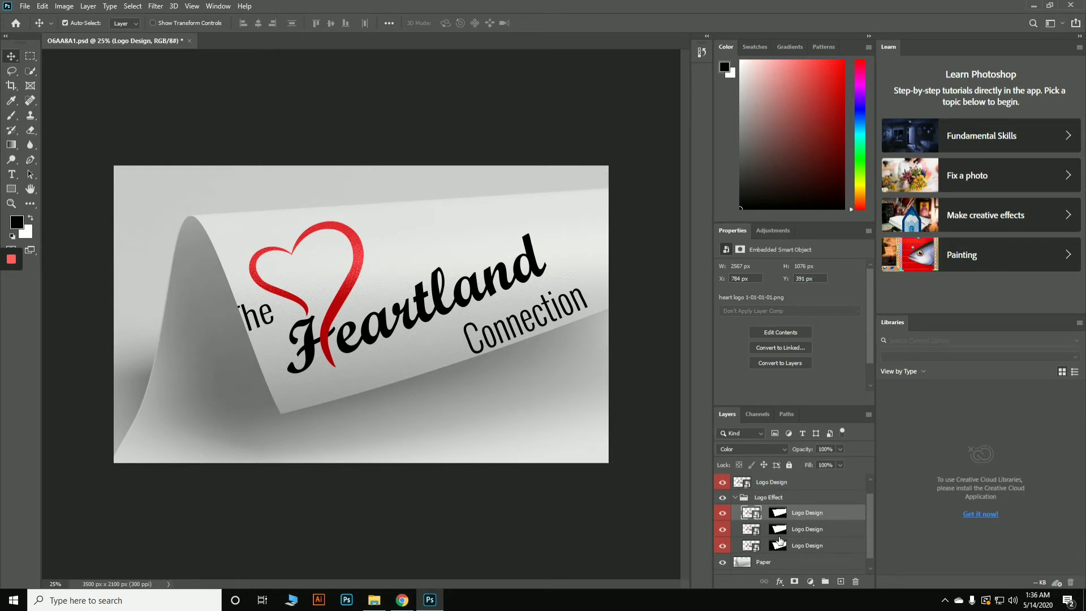
{"action": "left_click", "coordinate": [801, 546], "text": "shift"}
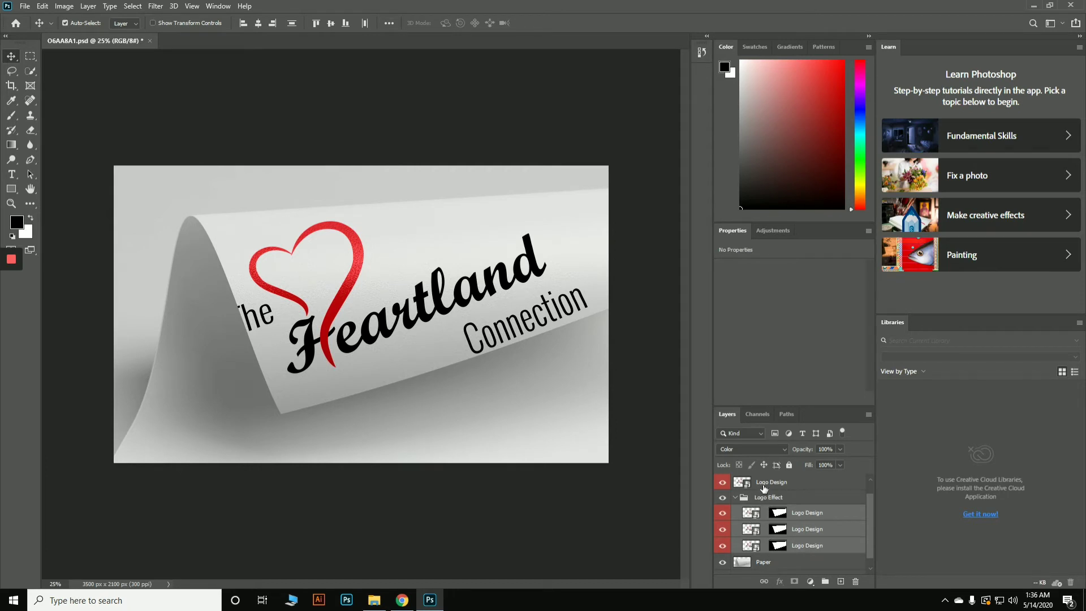
{"action": "left_click", "coordinate": [763, 484], "text": "ctrl"}
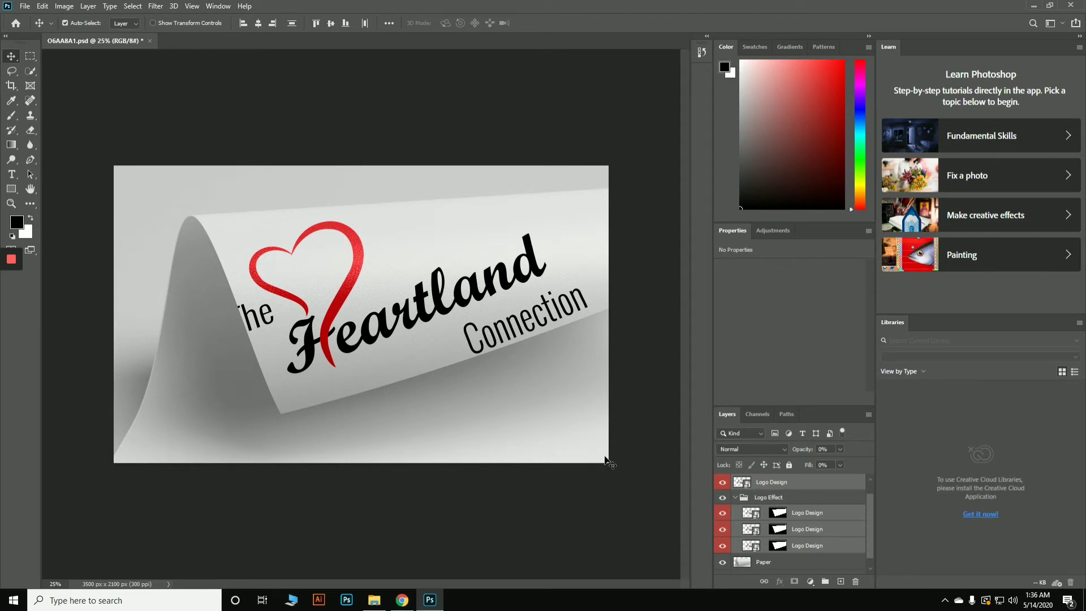
Scale the selected logo layers to about 61% and move them lower and right on the paper
{"action": "key", "text": "ctrl"}
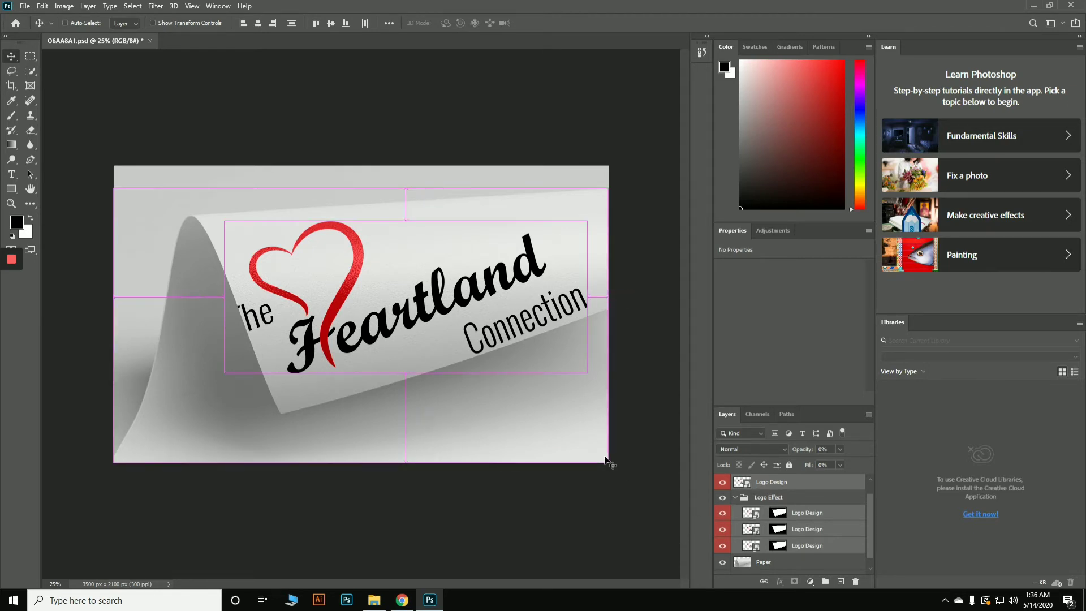
{"action": "key", "text": "ctrl+t"}
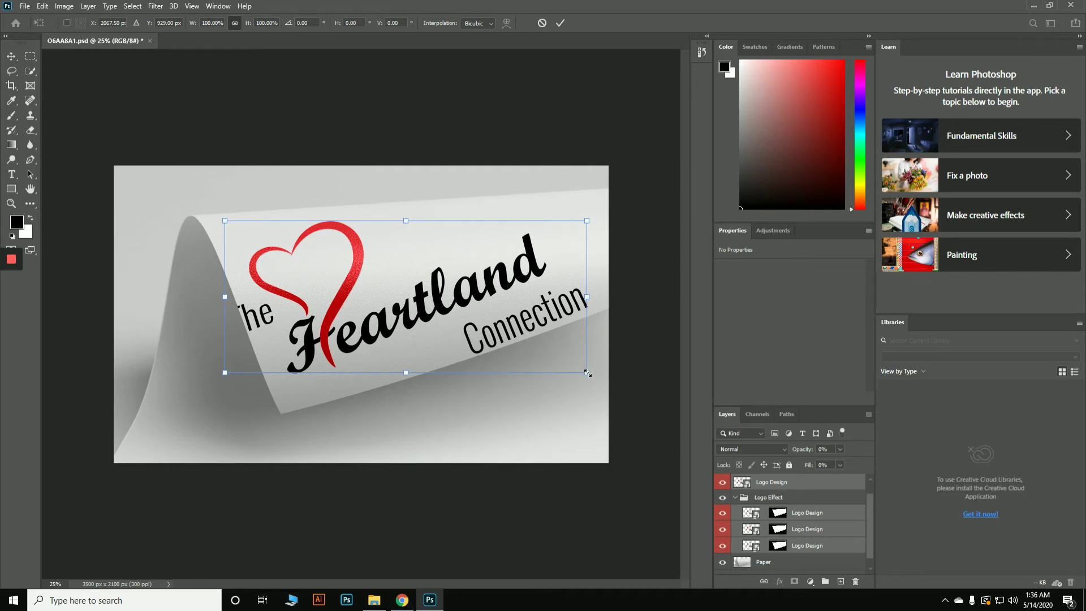
{"action": "left_click_drag", "start_coordinate": [587, 373], "coordinate": [445, 313]}
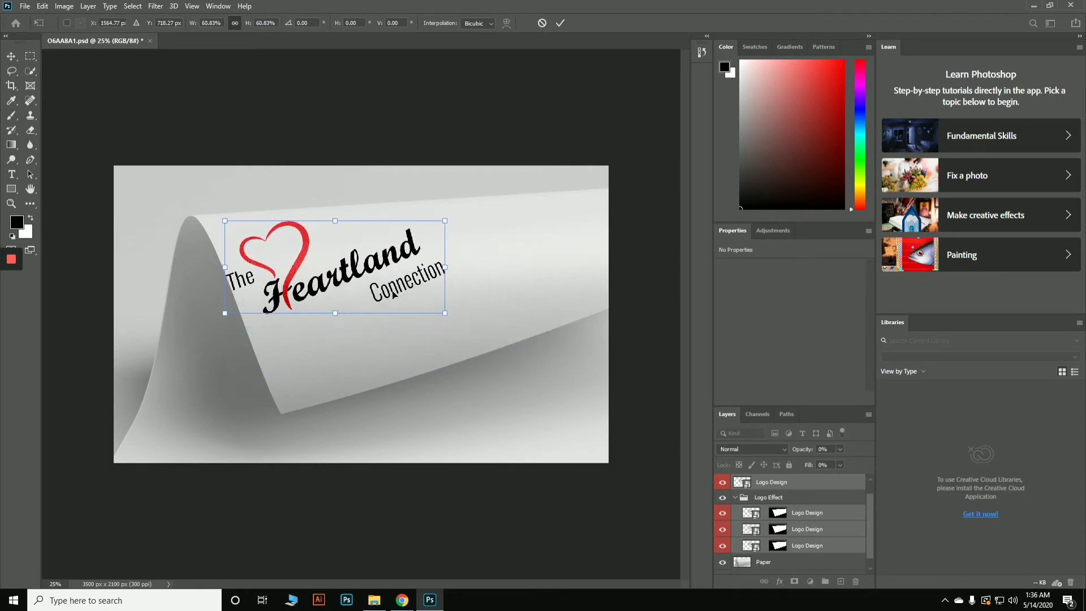
{"action": "left_click_drag", "start_coordinate": [338, 275], "coordinate": [400, 300]}
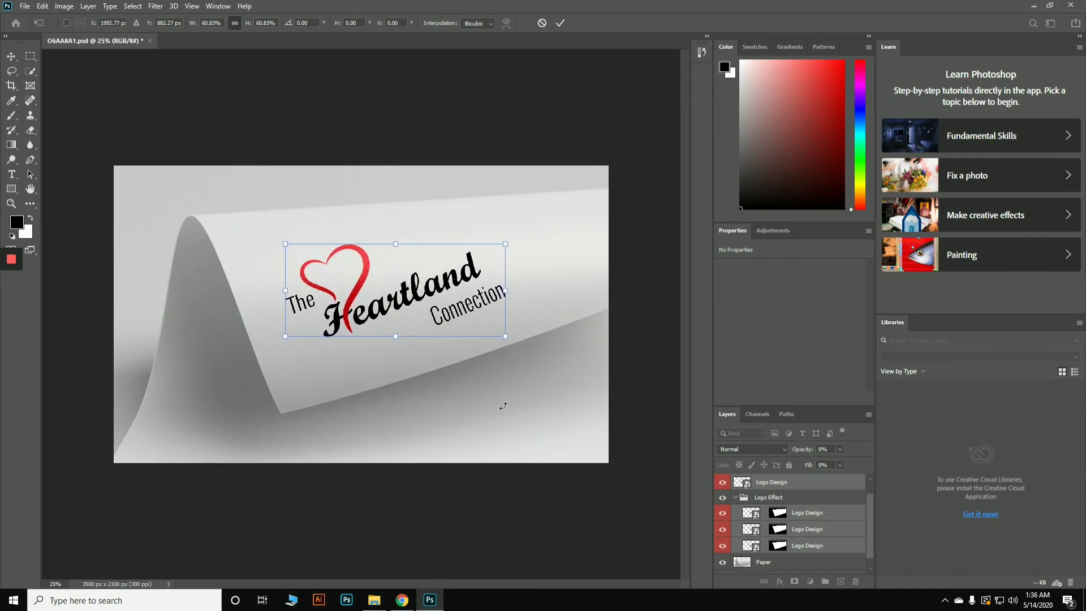
{"action": "left_click", "coordinate": [11, 57]}
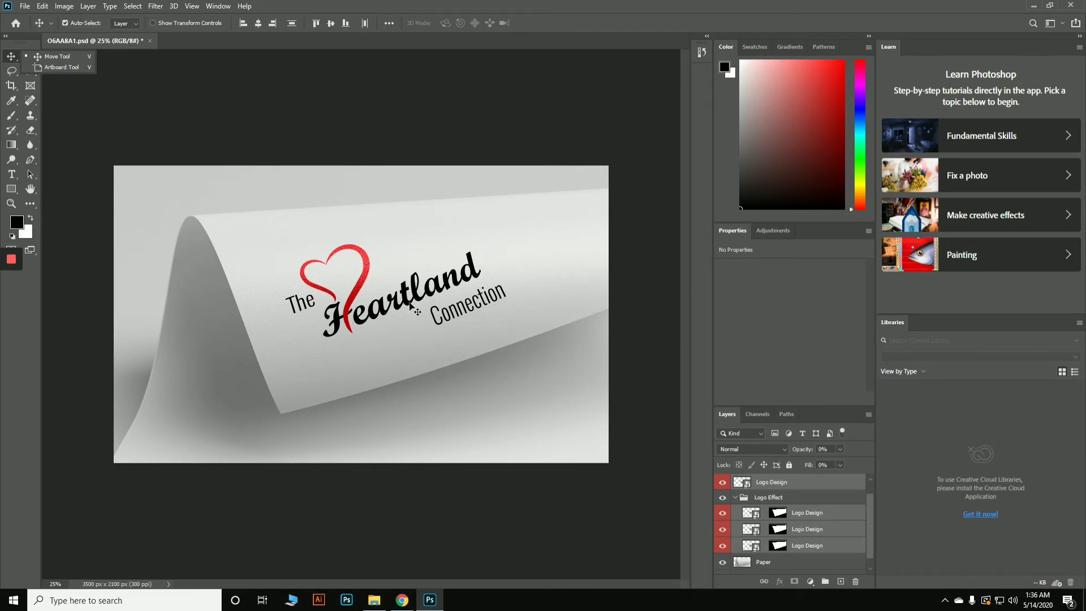
Start a Save As to this computer, targeting the Desktop folder
{"action": "left_click", "coordinate": [25, 6]}
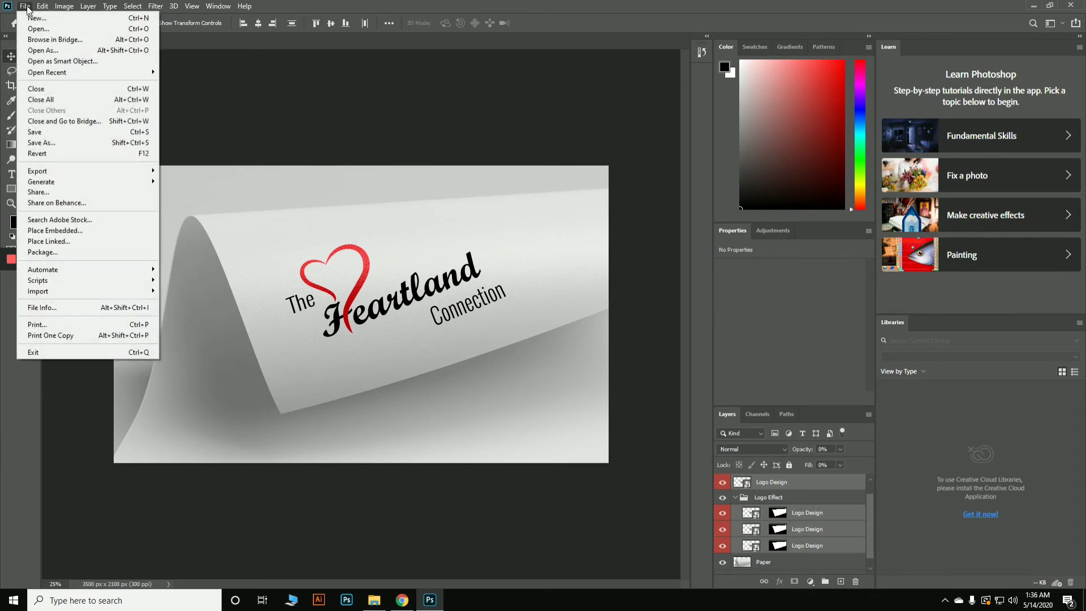
{"action": "left_click", "coordinate": [50, 143]}
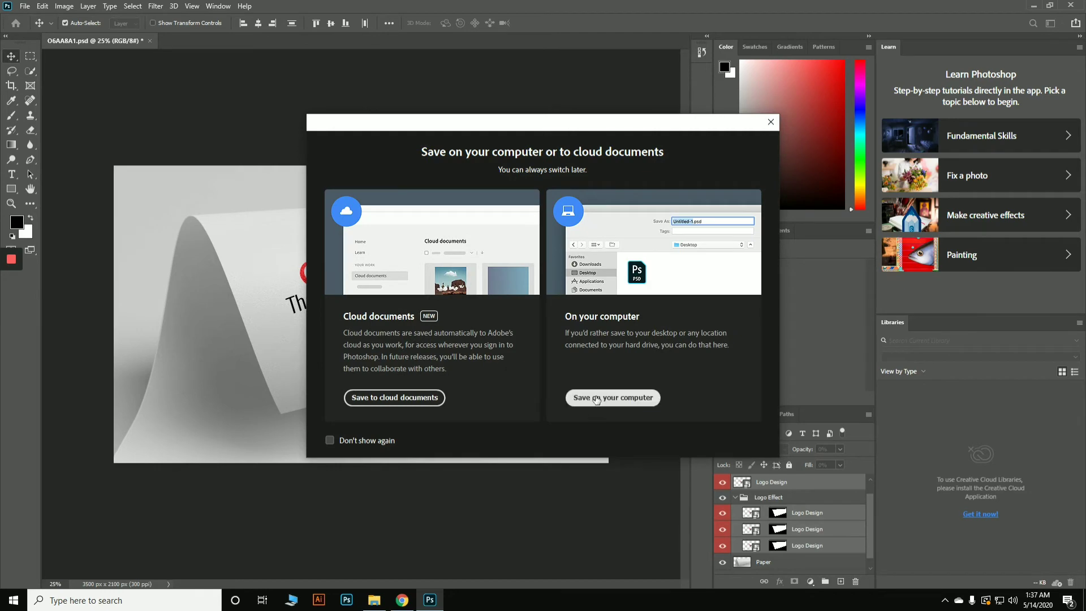
{"action": "left_click", "coordinate": [596, 398]}
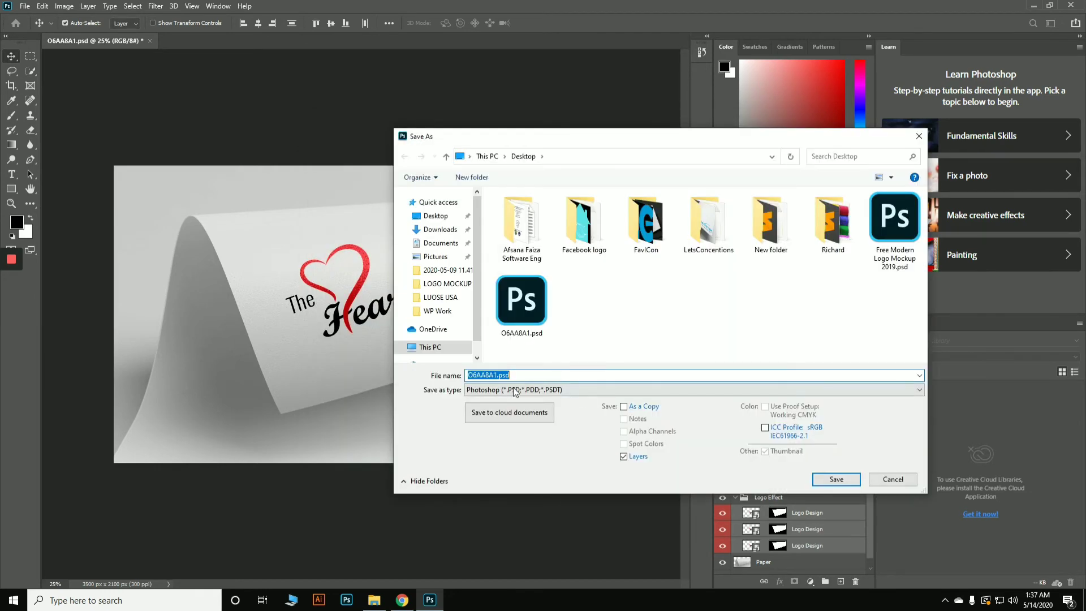
{"action": "left_click", "coordinate": [435, 202]}
{"action": "left_click", "coordinate": [435, 216]}
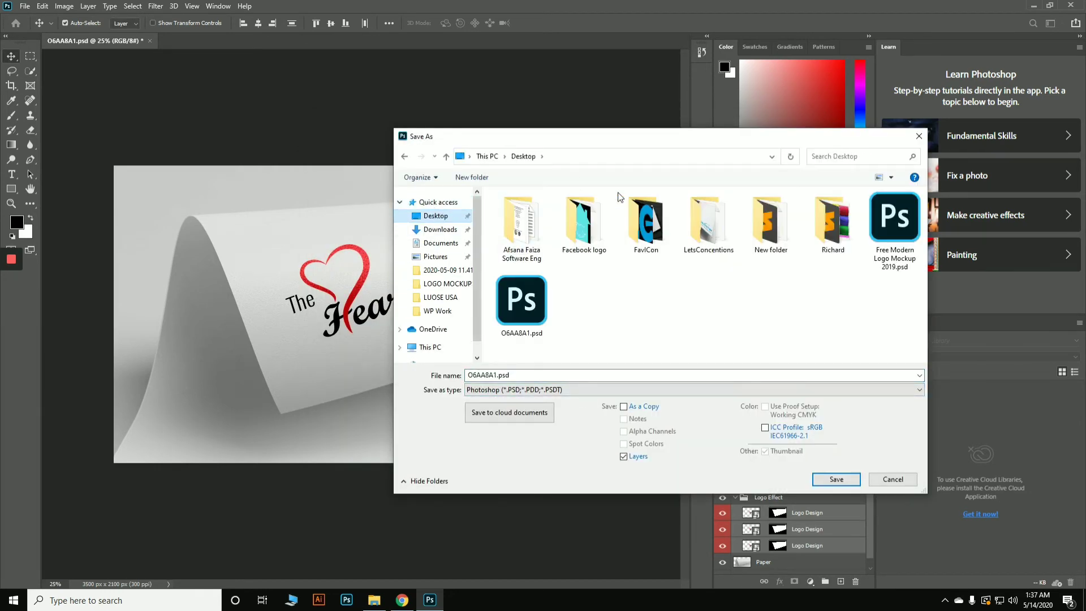
{"action": "left_click", "coordinate": [518, 377]}
Save the mockup as JPEG named mockup.jpg at Quality 12 (Maximum), Baseline Standard
{"action": "left_click", "coordinate": [523, 389]}
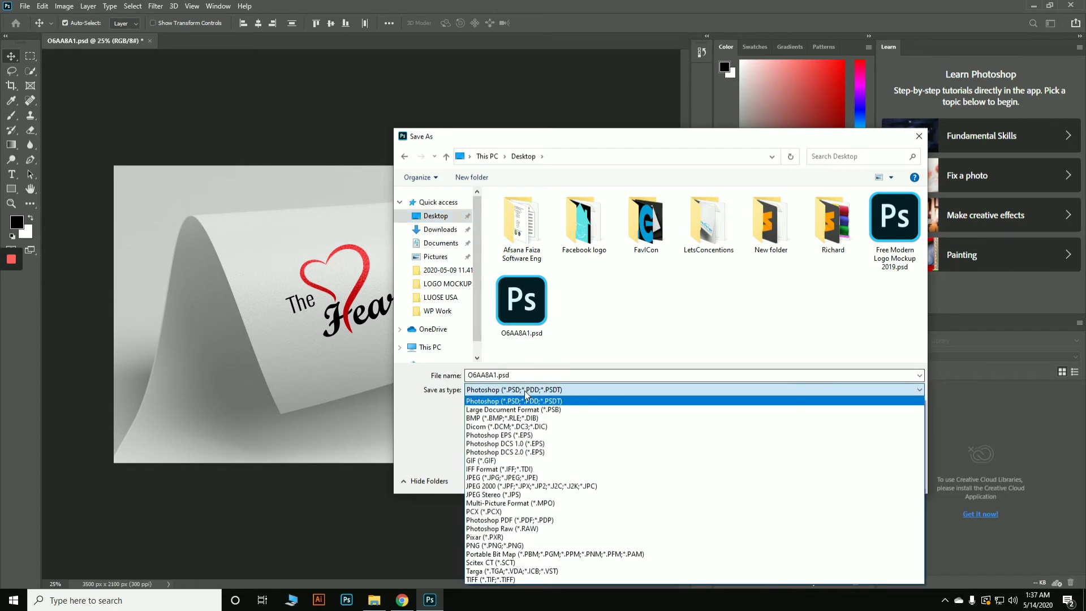
{"action": "left_click", "coordinate": [488, 480]}
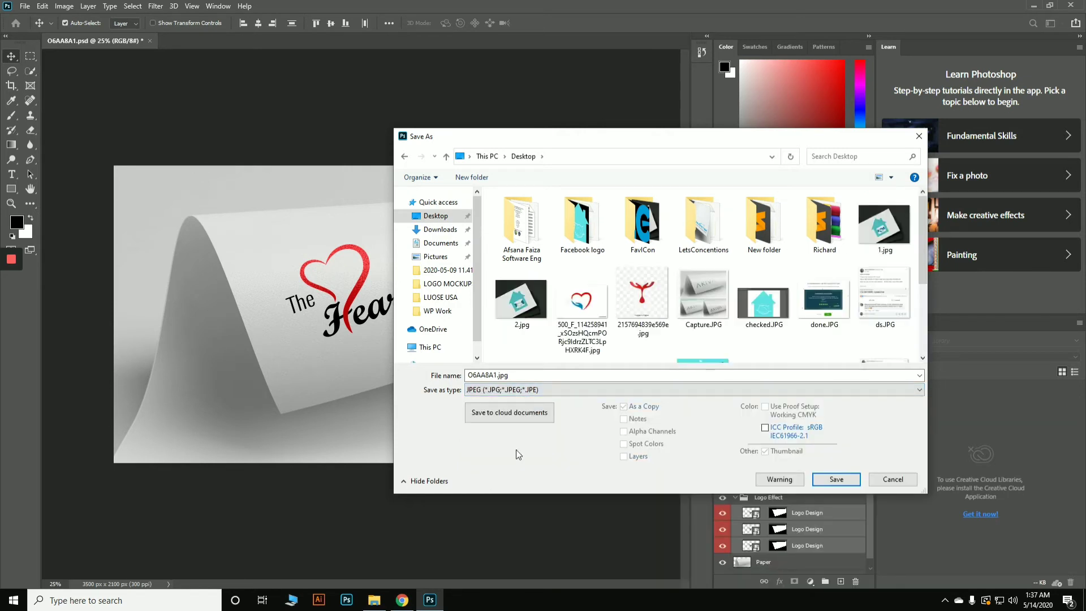
{"action": "double_click", "coordinate": [504, 376]}
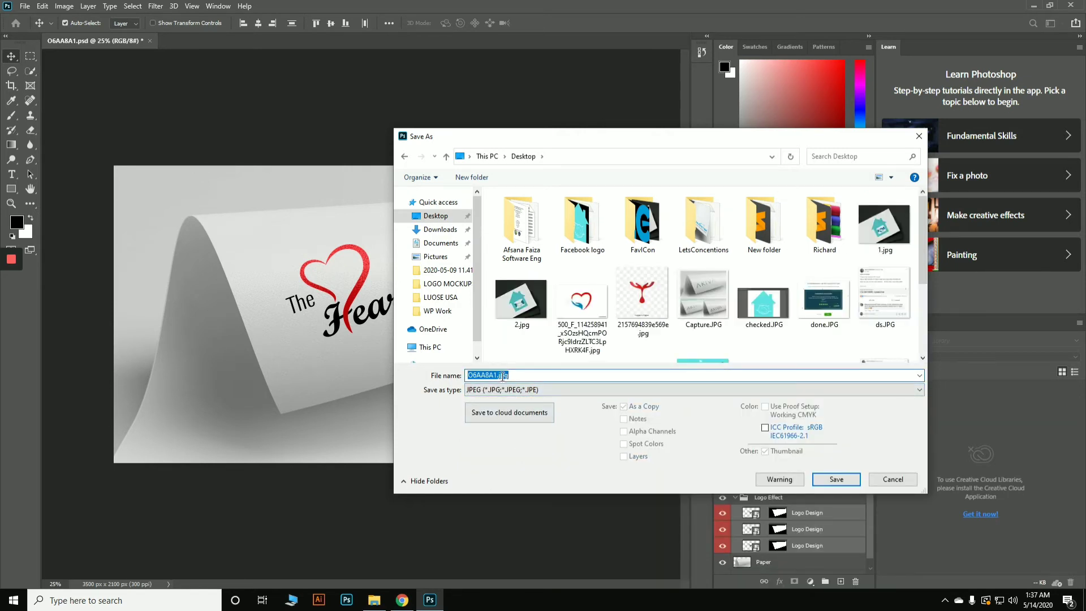
{"action": "type", "text": "mockup"}
{"action": "left_click", "coordinate": [835, 479]}
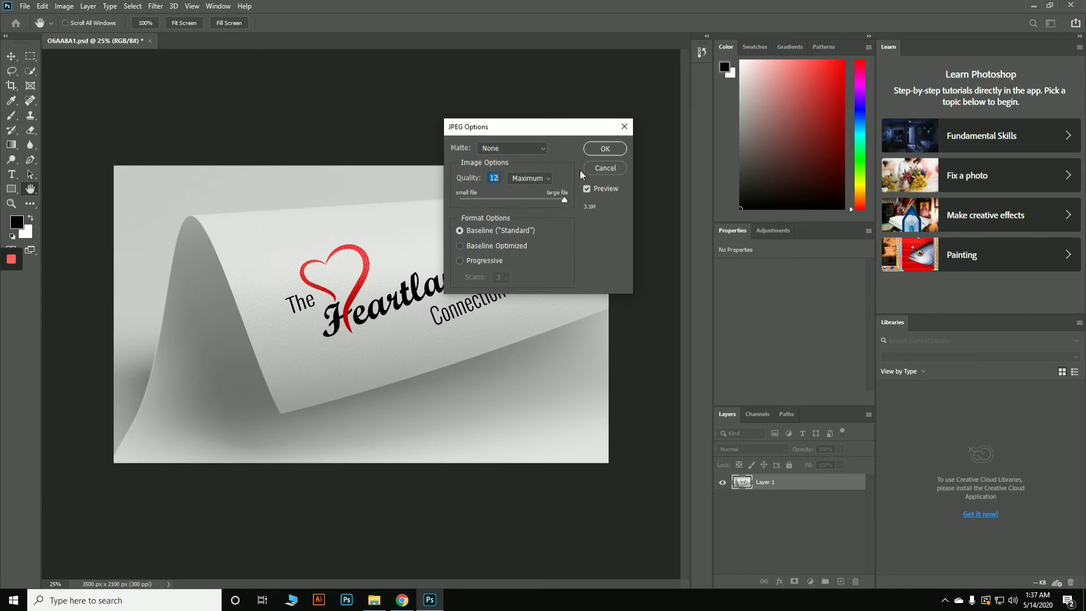
{"action": "left_click", "coordinate": [605, 149]}
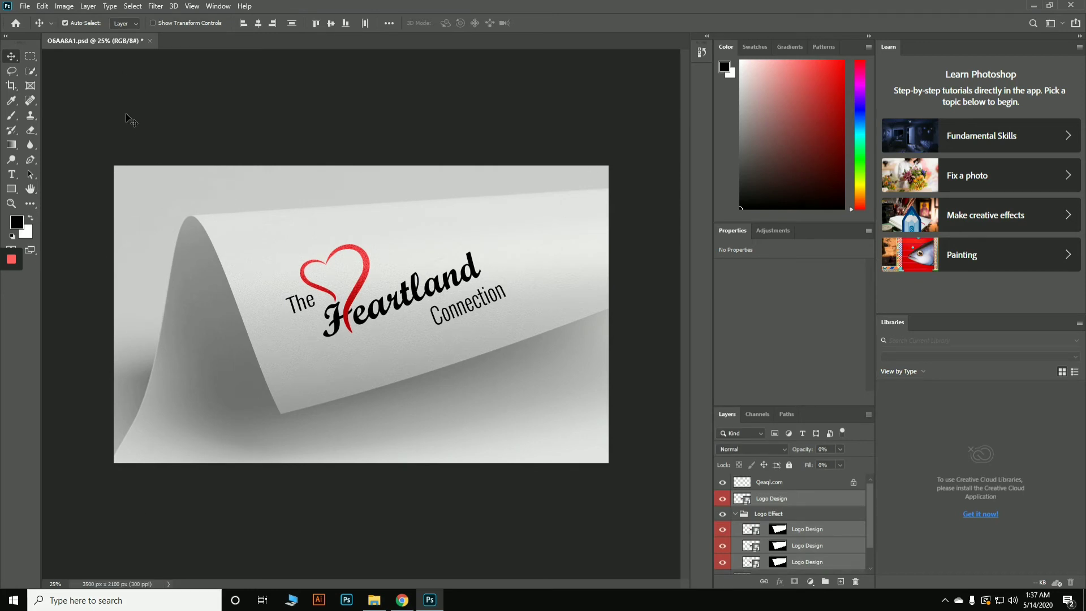
Save a copy to this computer named mockup with the Photoshop PDF format
{"action": "left_click", "coordinate": [25, 7]}
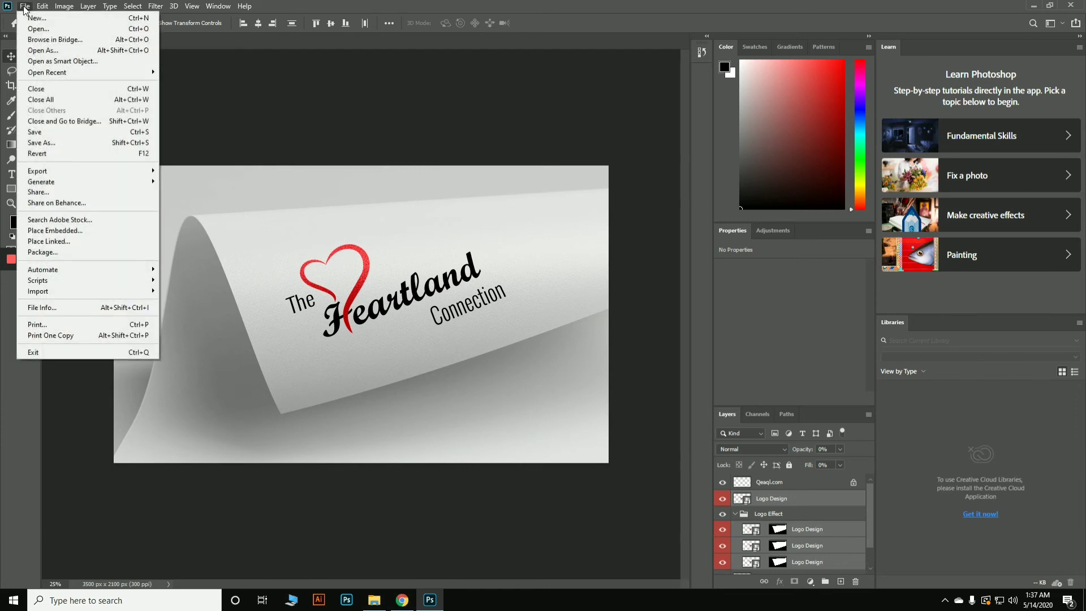
{"action": "left_click", "coordinate": [77, 148]}
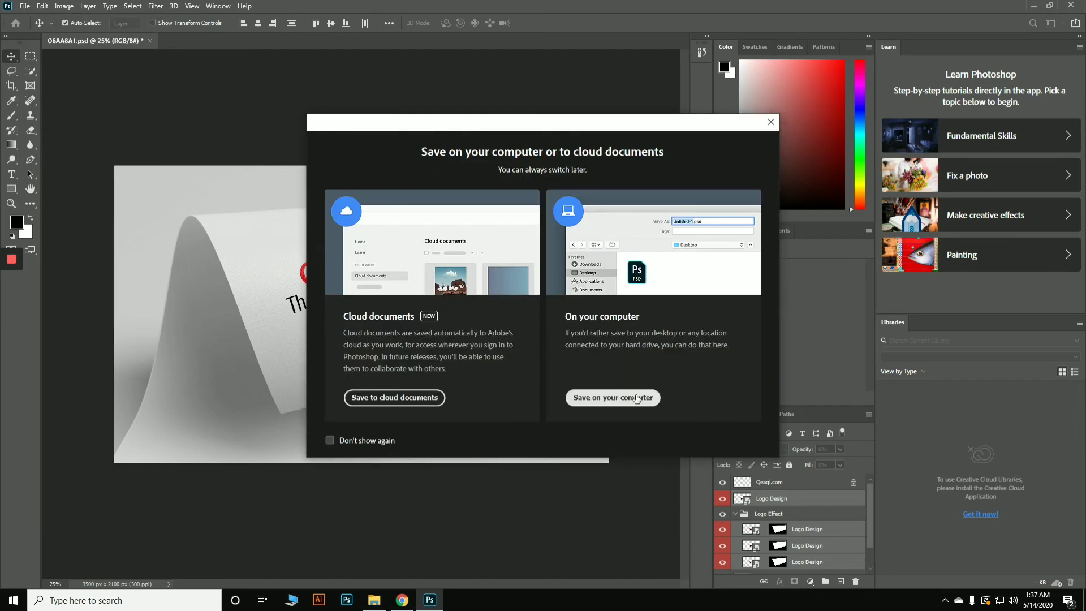
{"action": "left_click", "coordinate": [637, 400]}
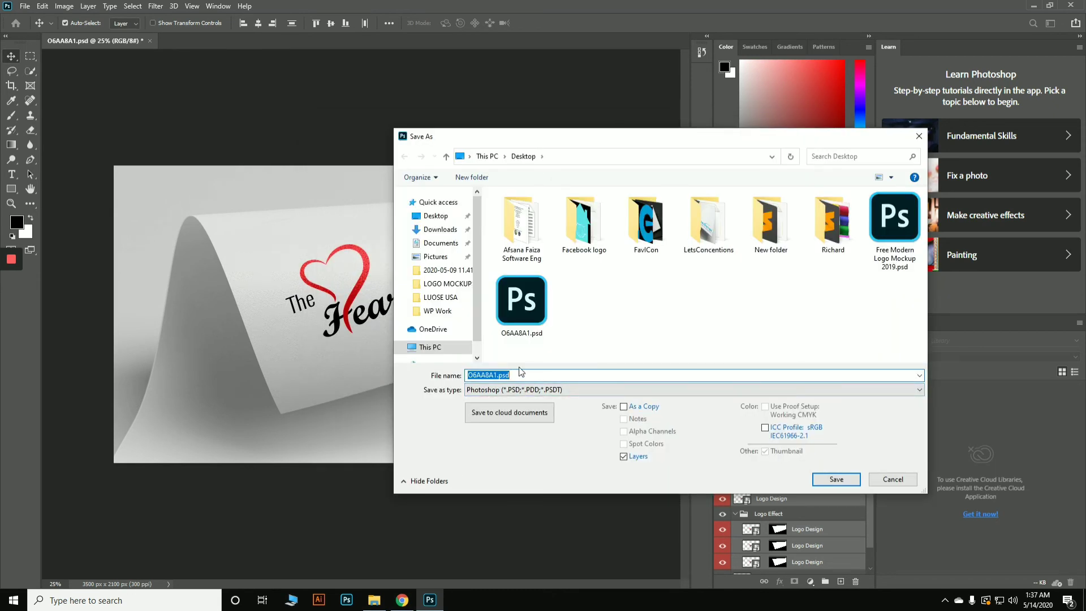
{"action": "type", "text": "mockup"}
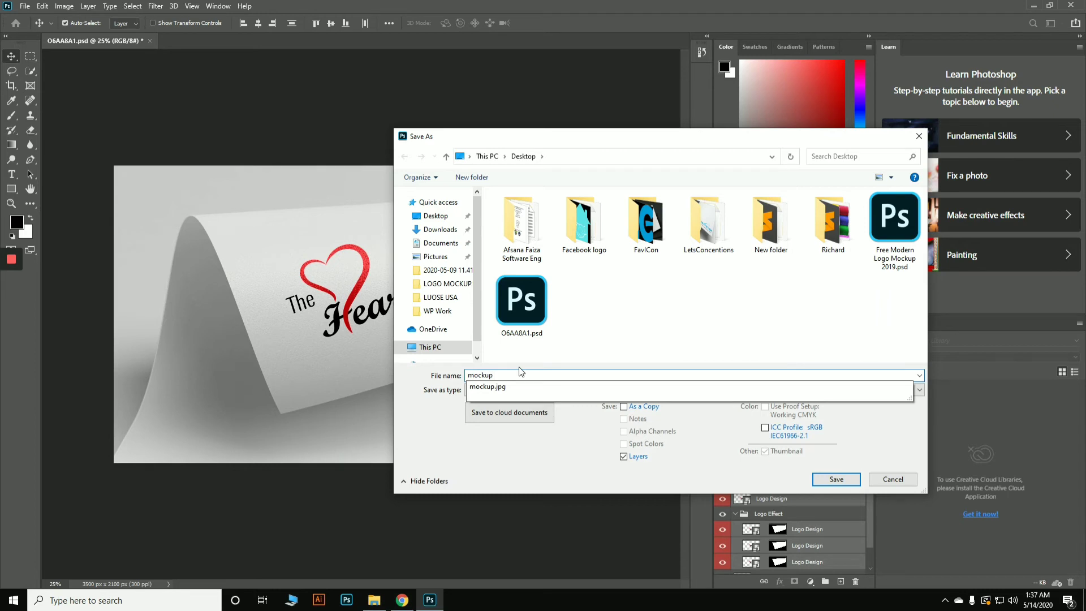
{"action": "left_click", "coordinate": [516, 387]}
{"action": "left_click", "coordinate": [521, 390]}
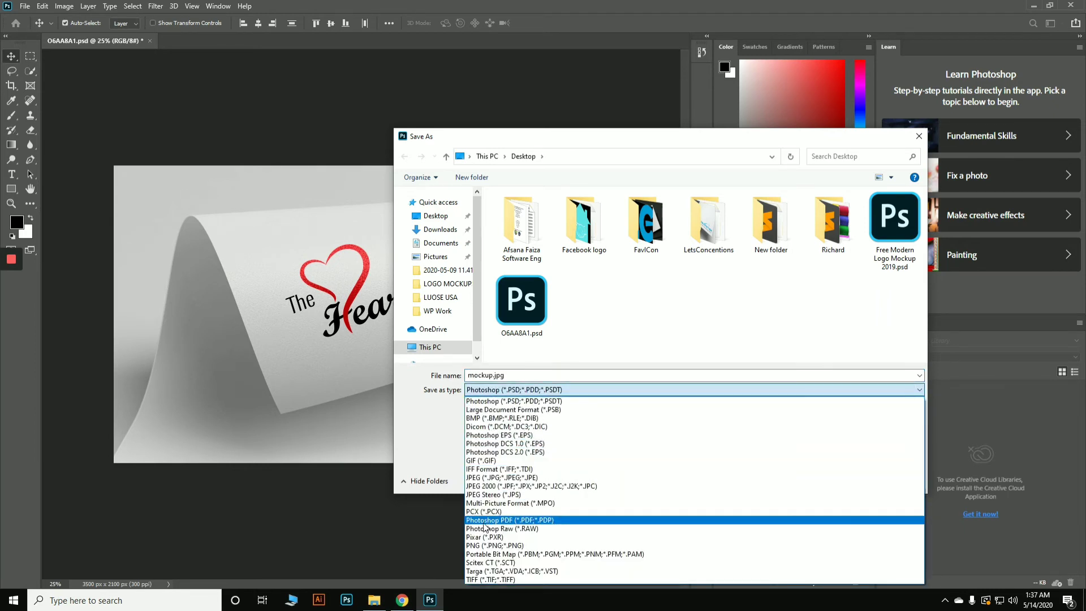
{"action": "left_click", "coordinate": [507, 525]}
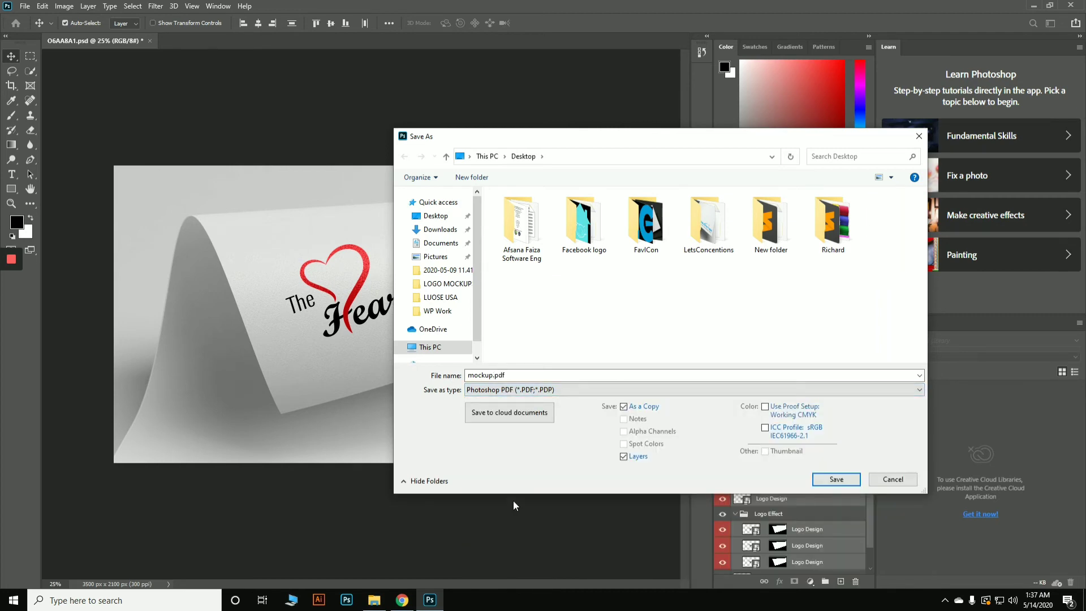
{"action": "left_click", "coordinate": [821, 482]}
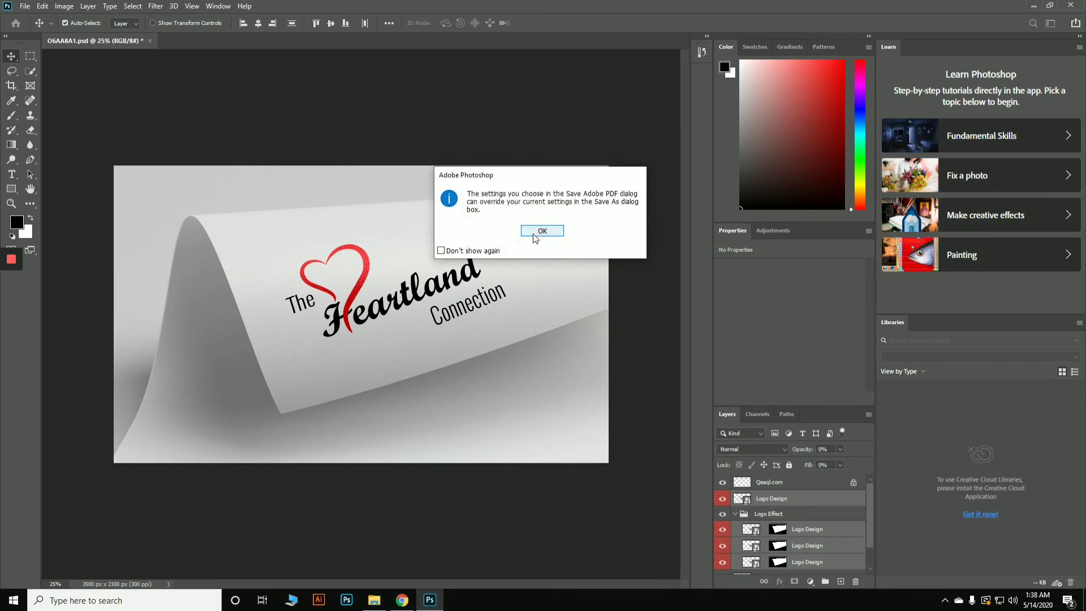
Dismiss the notice, apply the [Press Quality] preset, save the PDF and accept the compatibility warning
{"action": "left_click", "coordinate": [534, 233]}
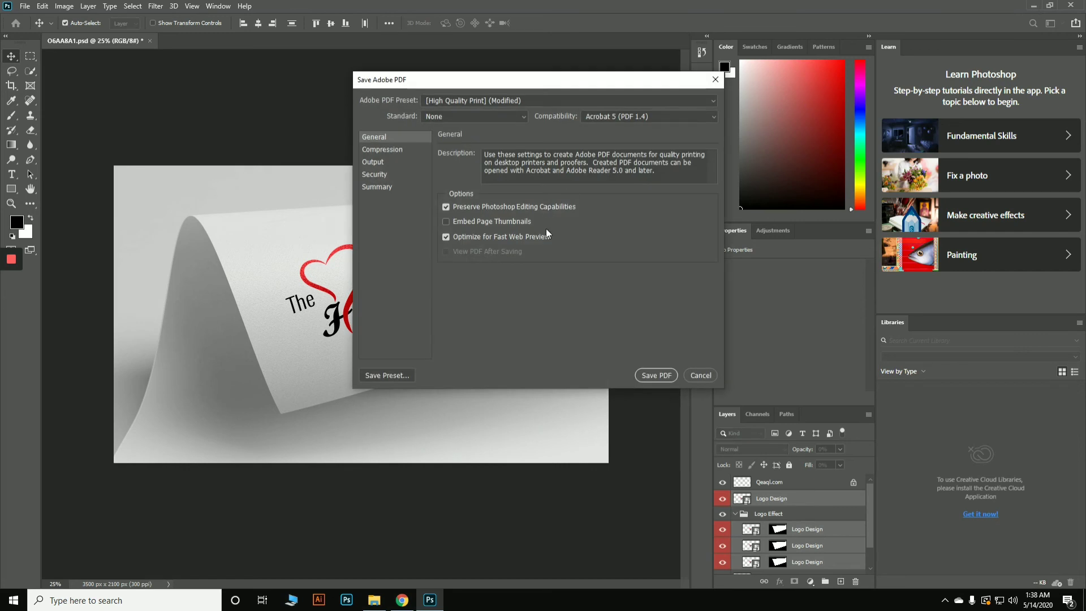
{"action": "left_click", "coordinate": [480, 101]}
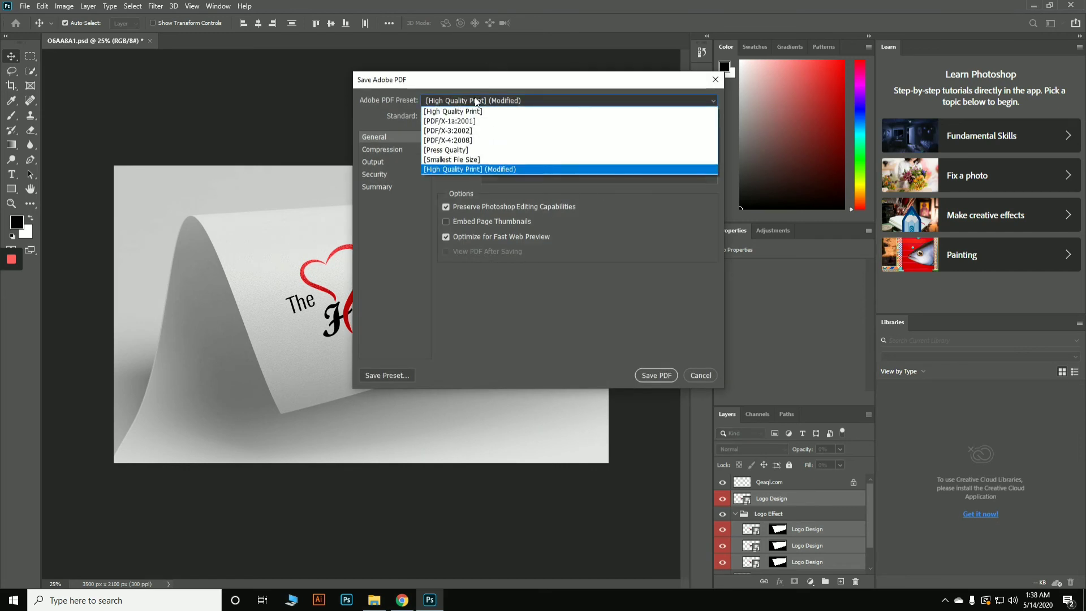
{"action": "left_click", "coordinate": [450, 150]}
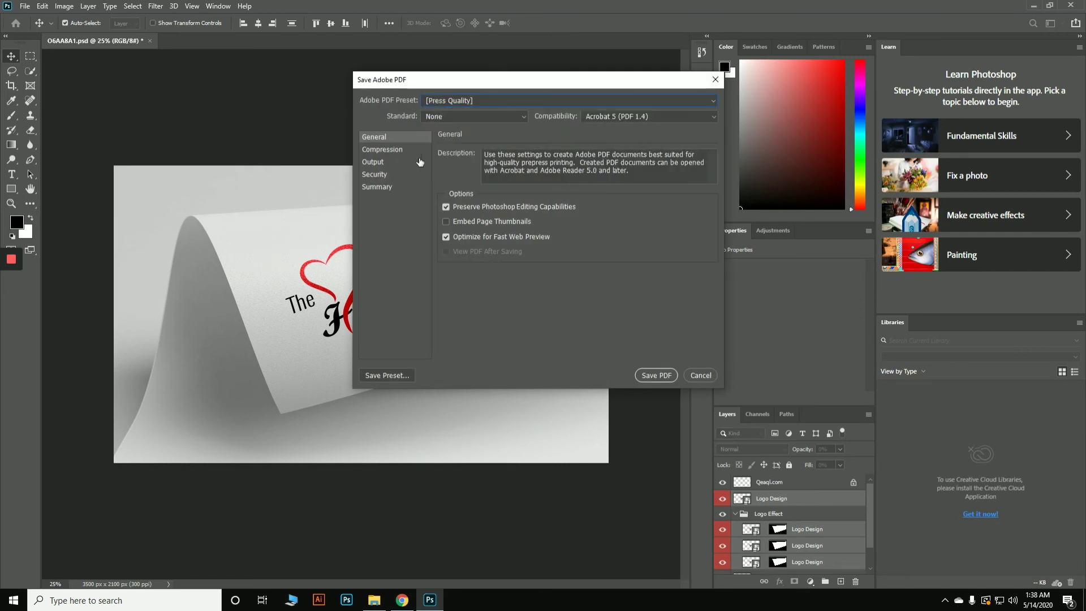
{"action": "left_click", "coordinate": [665, 377]}
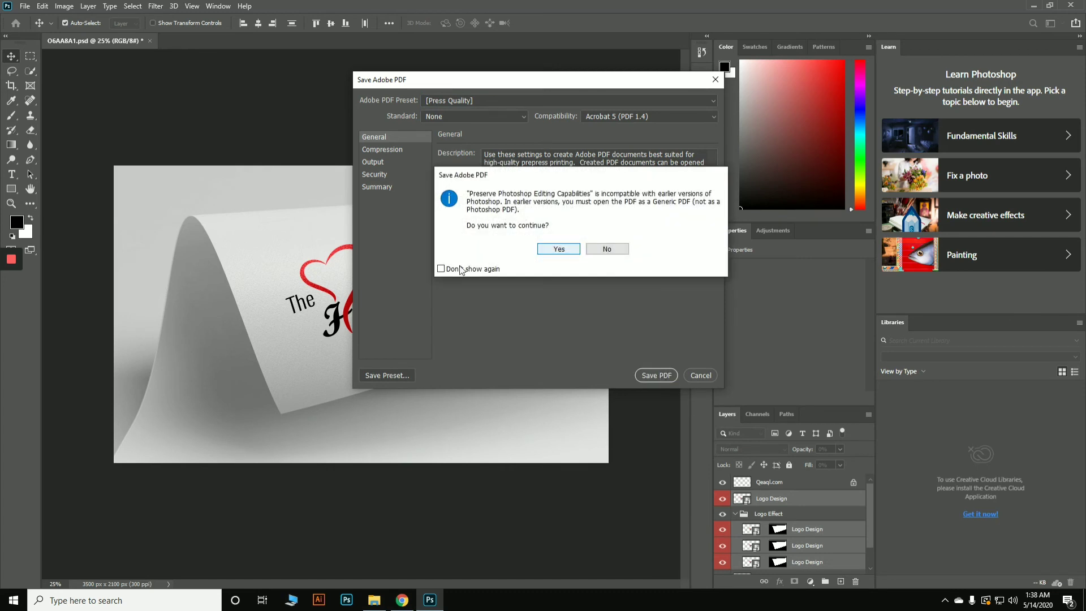
{"action": "left_click", "coordinate": [561, 252]}
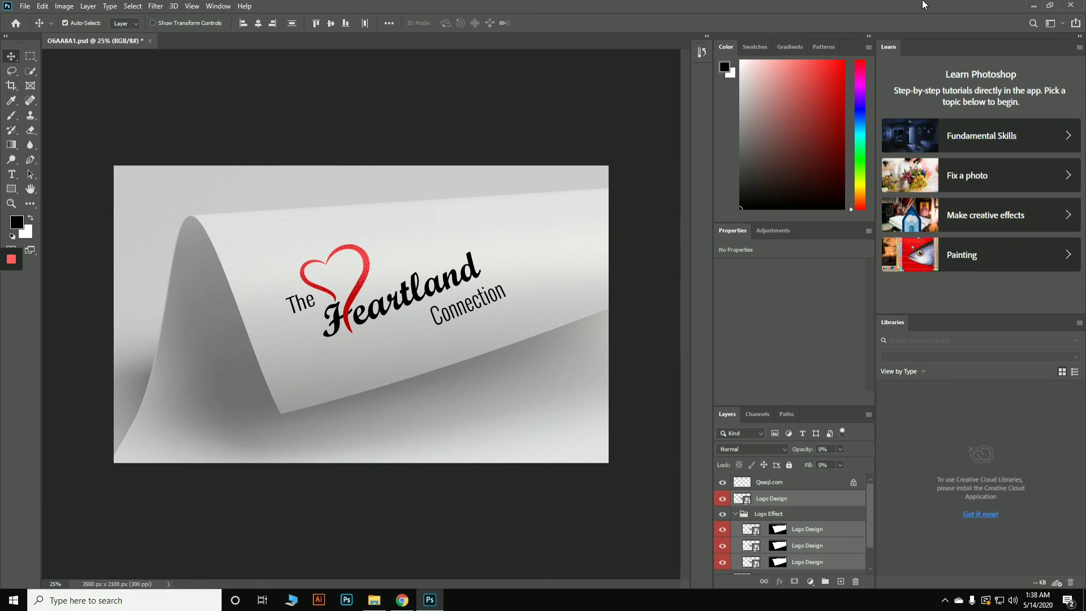
Minimize Photoshop, view the exported mockup.jpg from the desktop in Photos, then close Photos
{"action": "left_click", "coordinate": [1037, 8]}
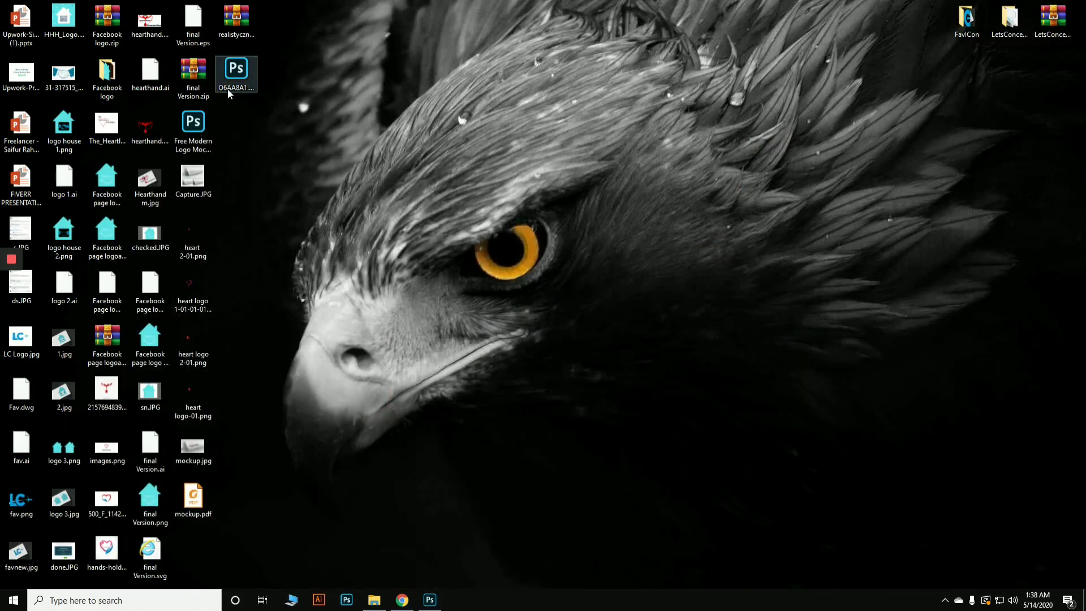
{"action": "double_click", "coordinate": [193, 451]}
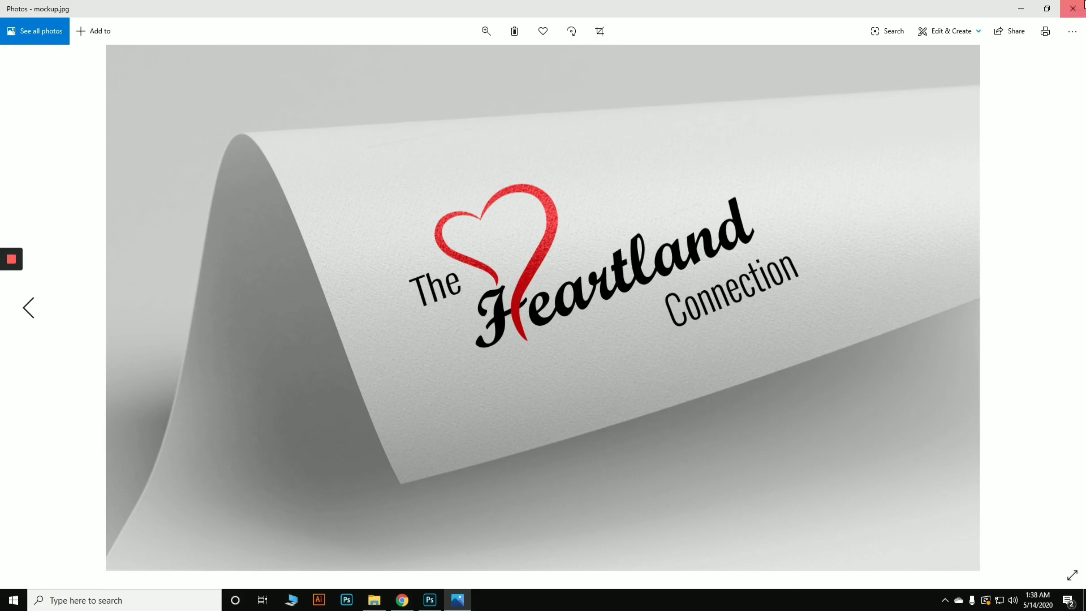
{"action": "left_click", "coordinate": [1072, 9]}
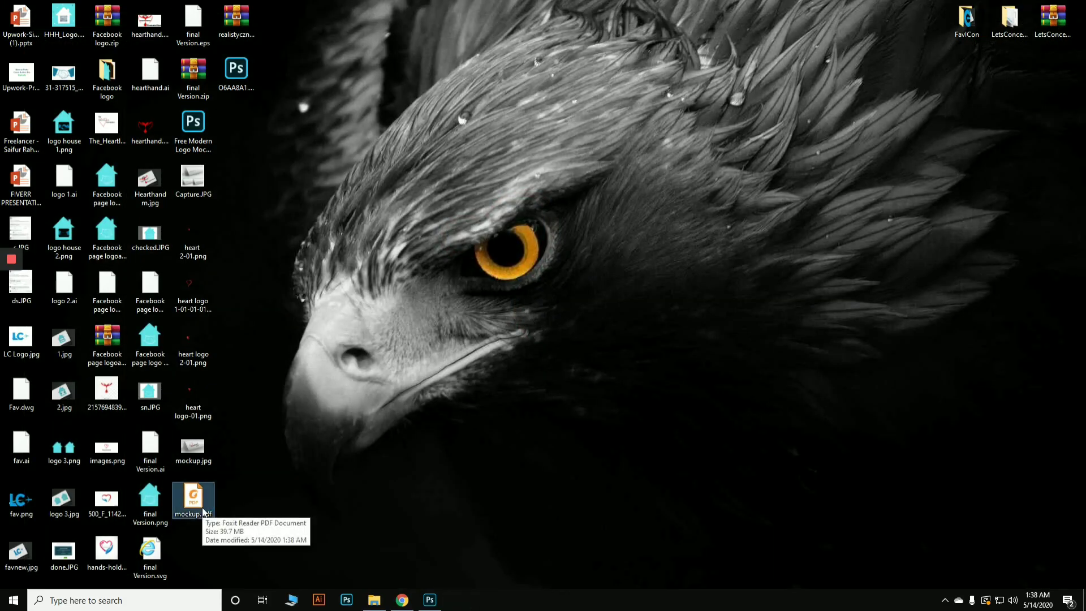
{"action": "double_click", "coordinate": [203, 512]}
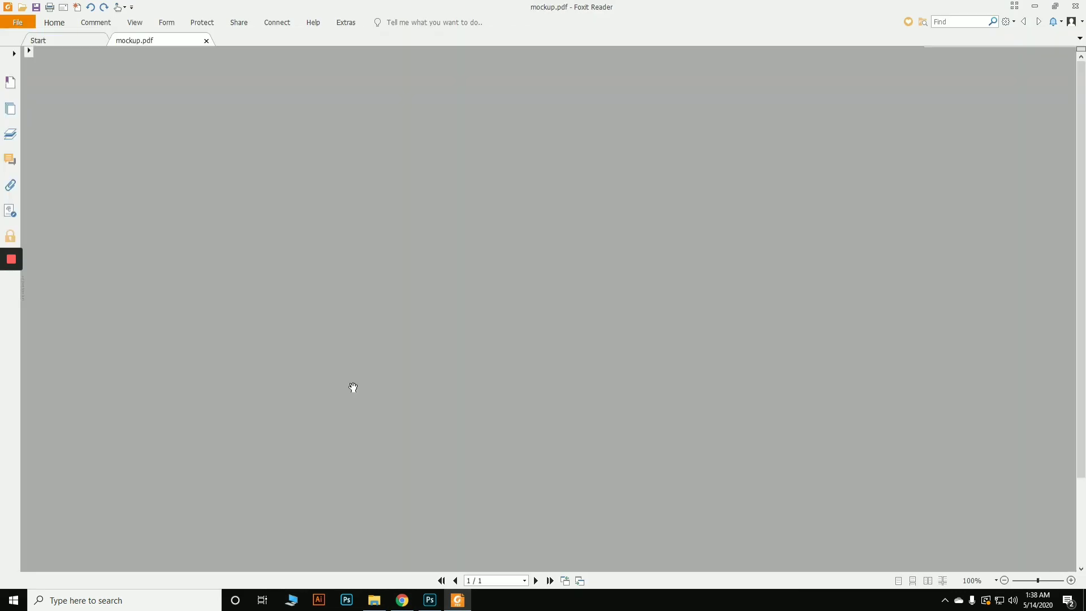
{"action": "scroll", "coordinate": [625, 357], "scroll_direction": "down", "scroll_amount": 3}
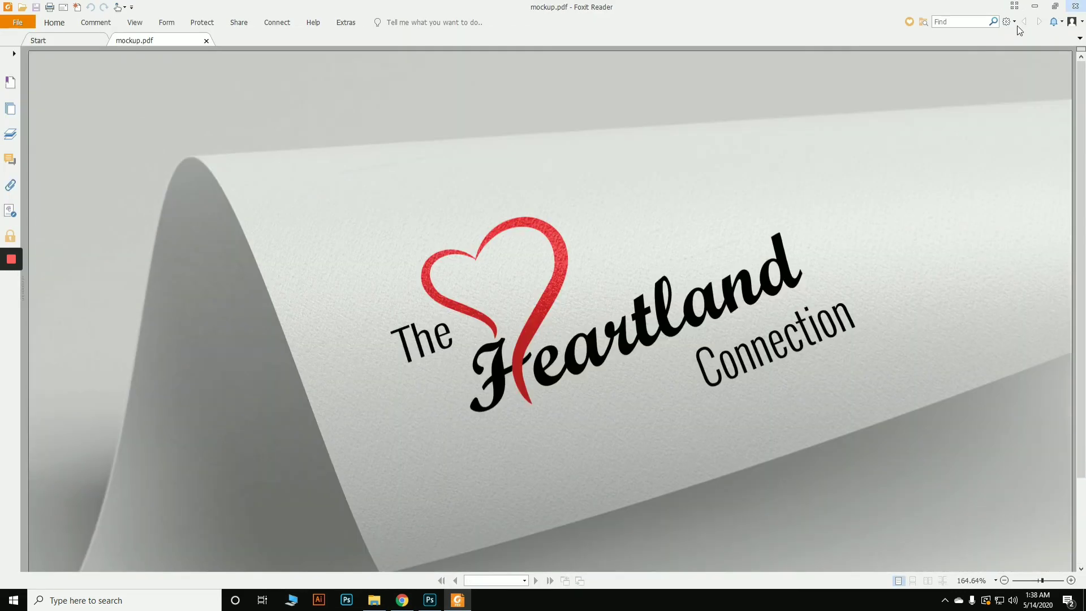
{"action": "left_click", "coordinate": [1075, 6]}
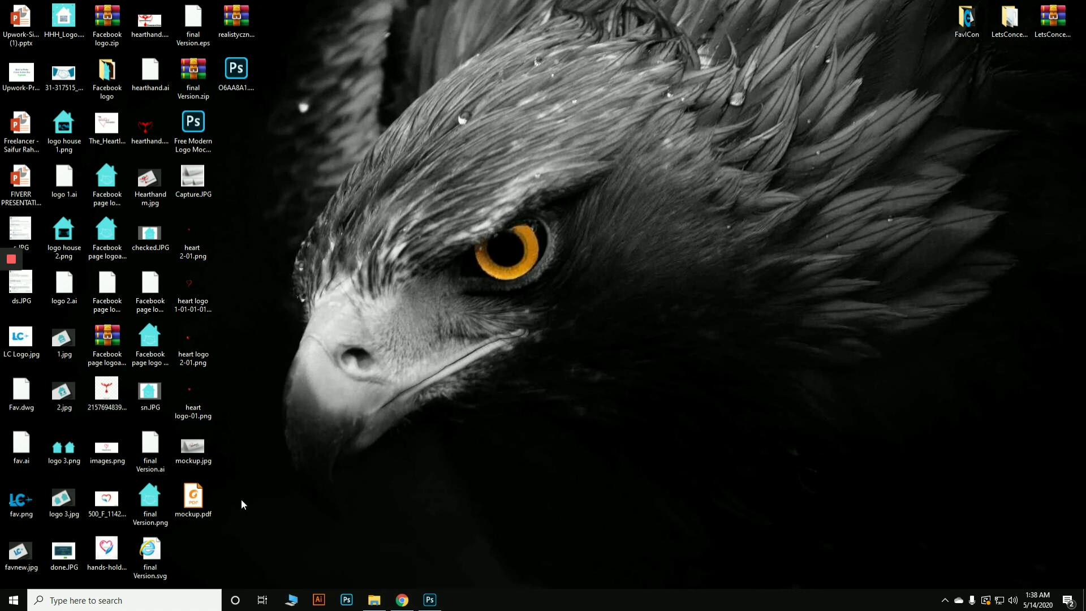
Select mockup.jpg and mockup.pdf on the desktop, then scroll further through Freepik's logo mockup results in Chrome
{"action": "left_click_drag", "start_coordinate": [234, 503], "coordinate": [322, 455]}
{"action": "left_click", "coordinate": [403, 602]}
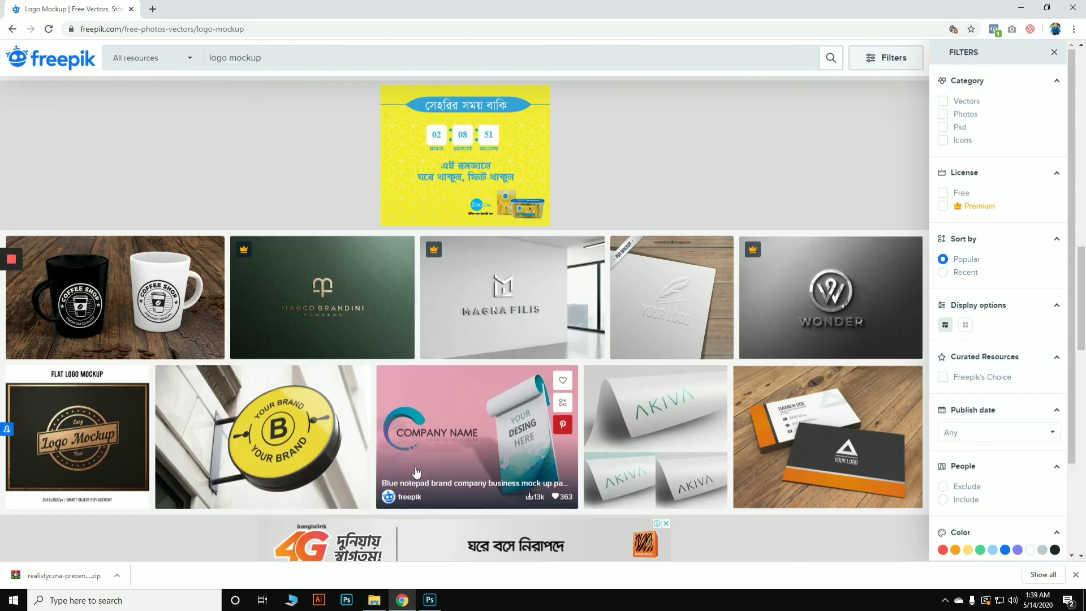
{"action": "scroll", "coordinate": [474, 503], "scroll_direction": "down", "scroll_amount": 2}
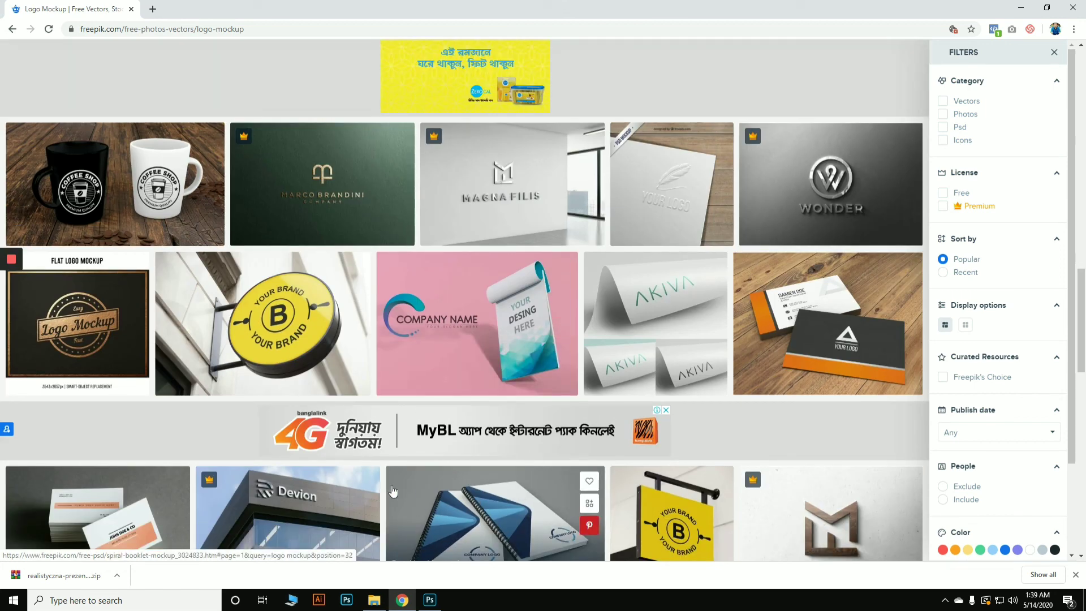
{"action": "scroll", "coordinate": [474, 453], "scroll_direction": "down", "scroll_amount": 3}
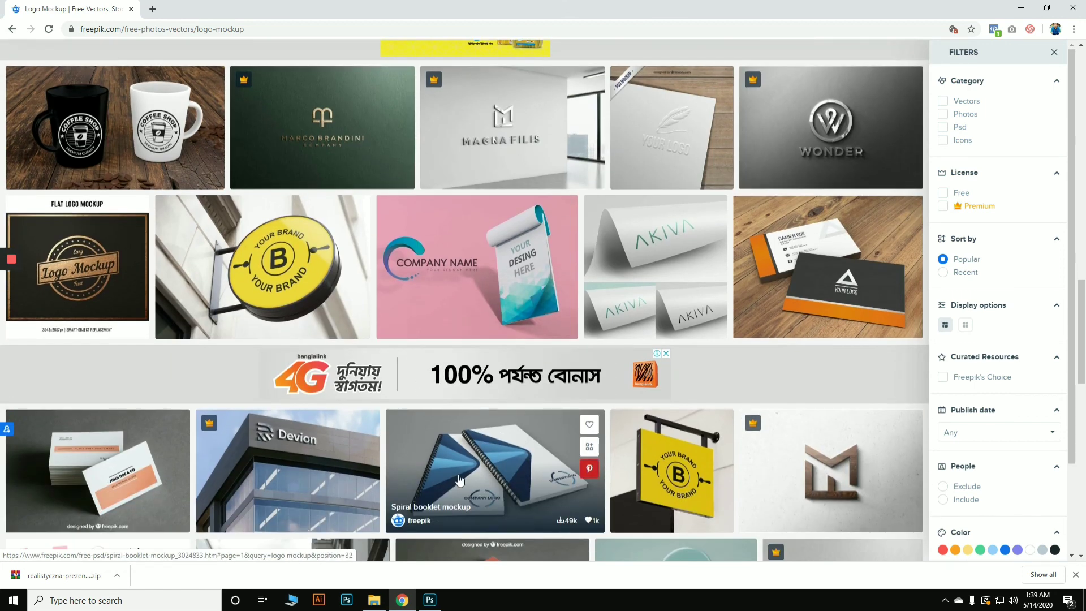
{"action": "scroll", "coordinate": [474, 455], "scroll_direction": "down", "scroll_amount": 1}
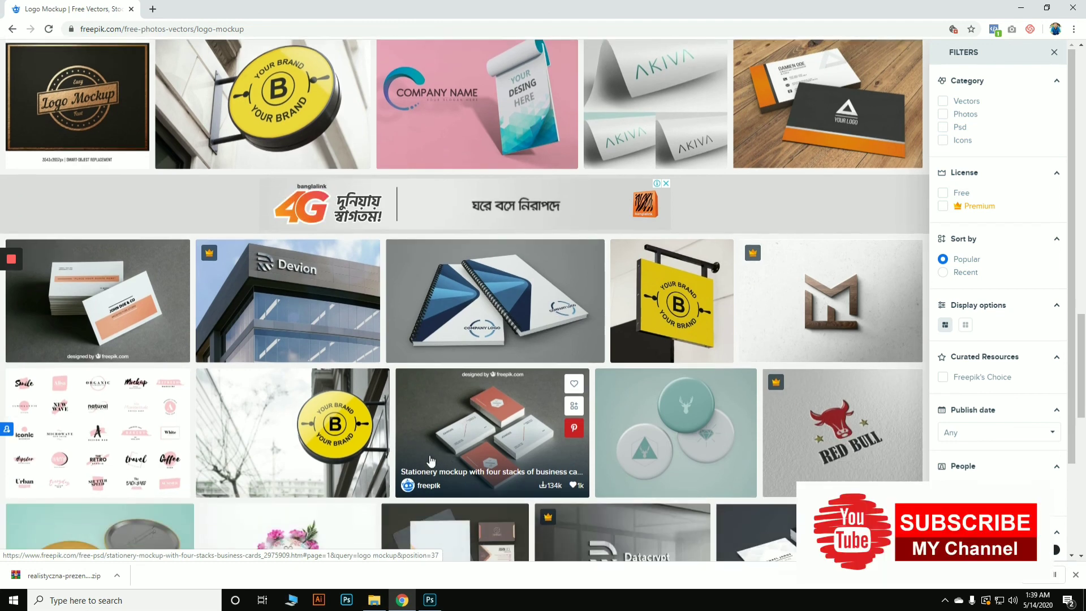